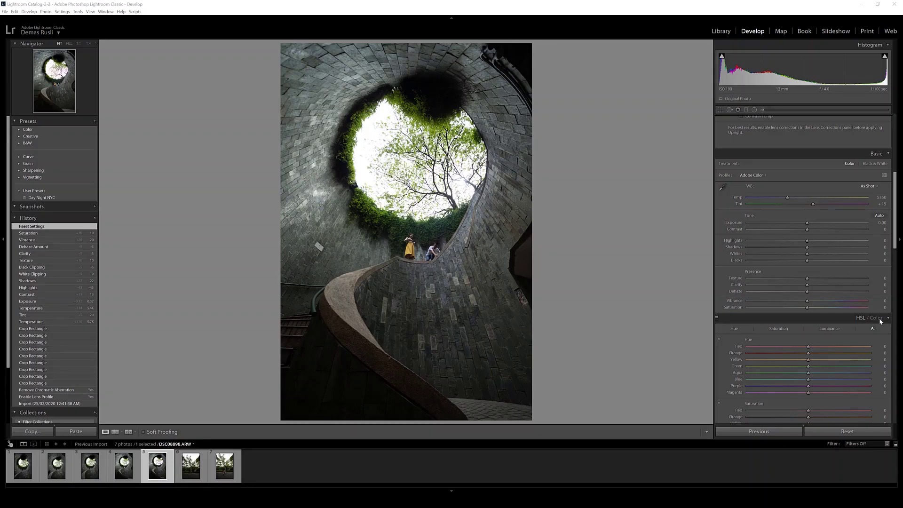
Preview the tree photo, then bring up the Crop Overlay on the staircase photo
click(190, 478)
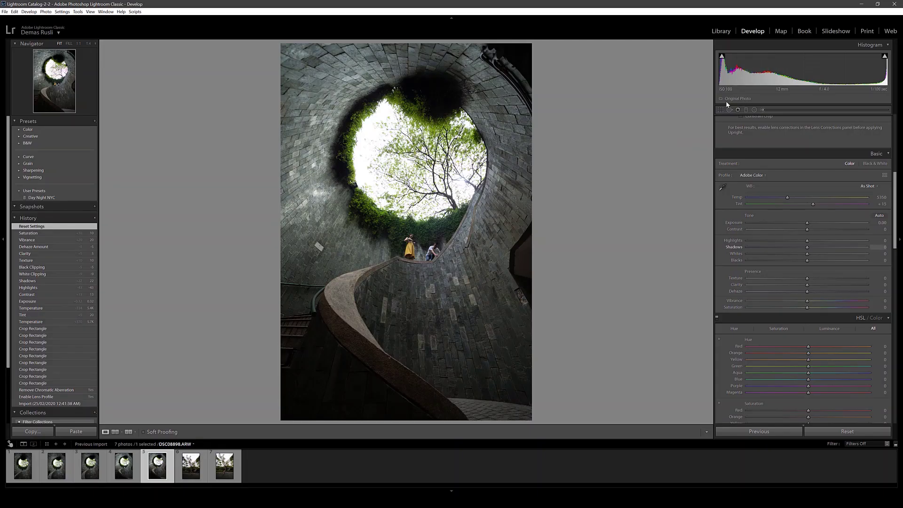
click(721, 110)
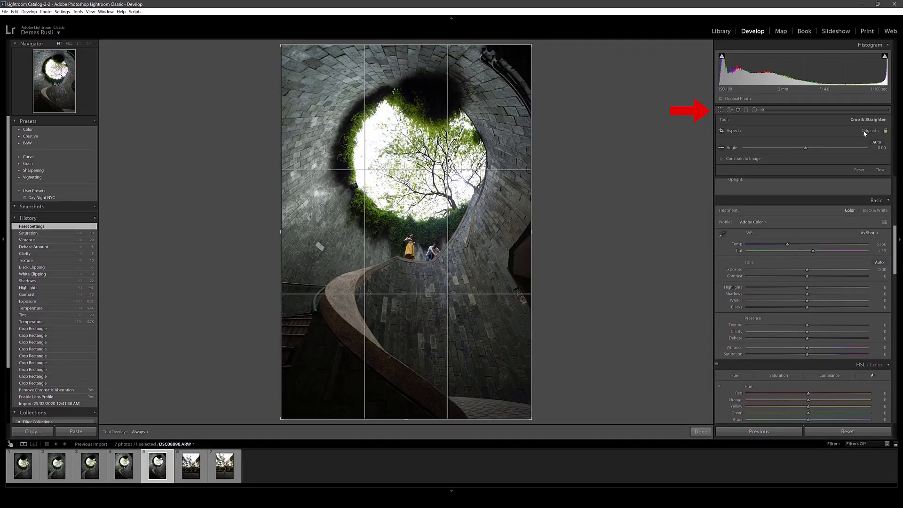
Crop to 4x5 with a fine grid overlay, reposition the photo and apply
drag(282, 419, 406, 351)
key(o)
key(o)
key(o)
key(o)
key(o)
key(o)
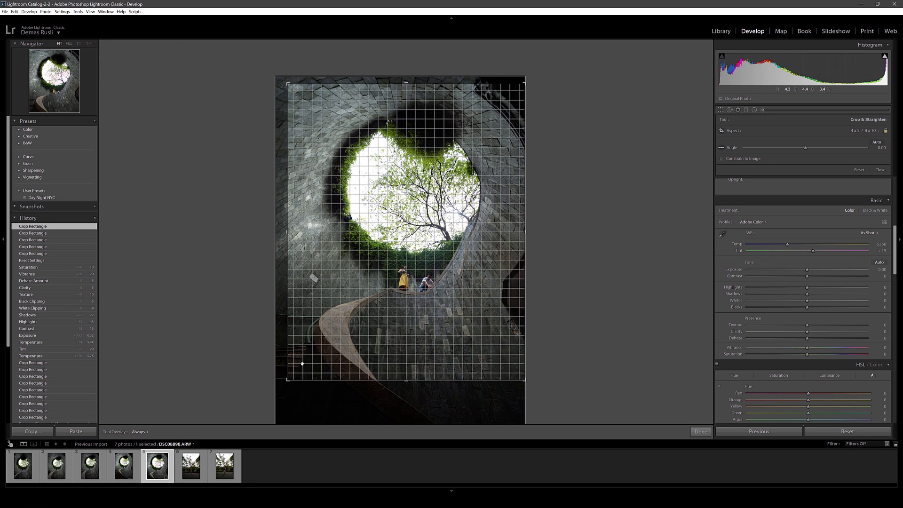
drag(302, 364, 342, 343)
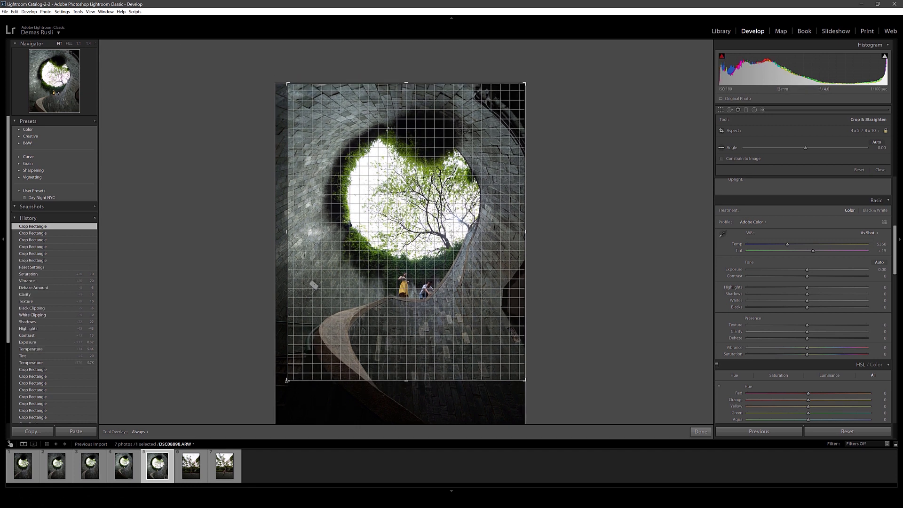
drag(287, 380, 284, 382)
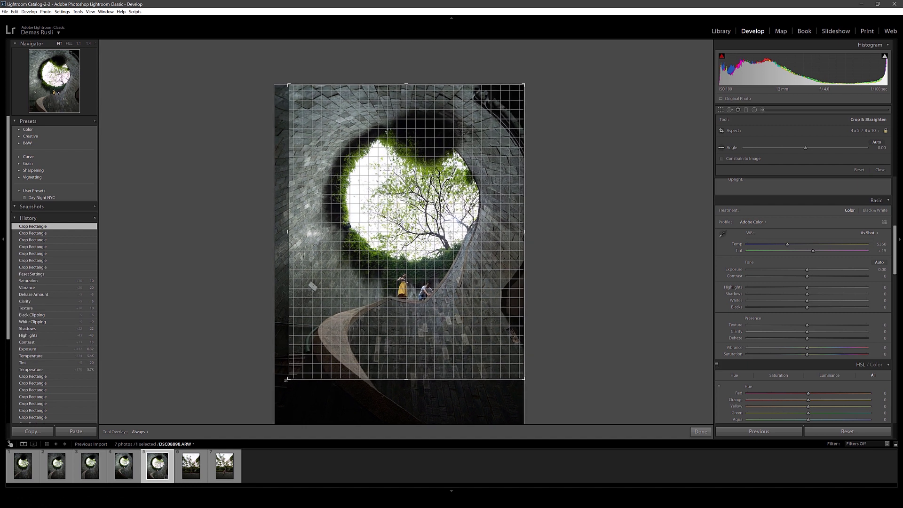
key(Return)
Reopen the crop, enlarge the frame slightly and apply it again
key(r)
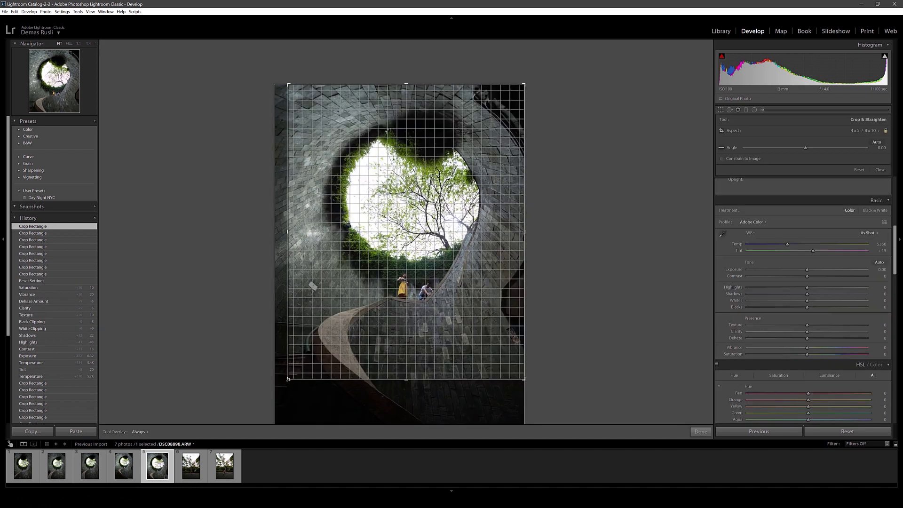
drag(312, 282, 349, 340)
key(Return)
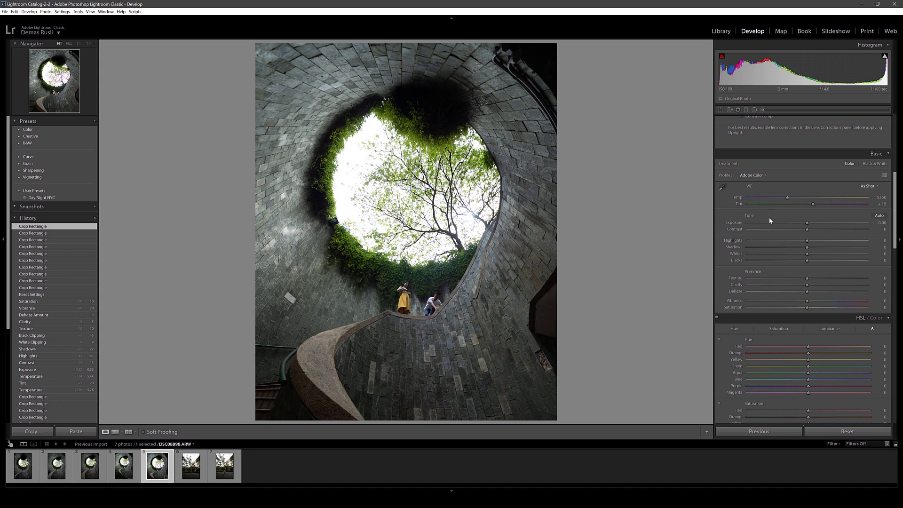
Set Temp to 5051, Tint to +22 and Exposure to +0.45
click(783, 197)
click(782, 198)
click(782, 198)
drag(814, 205, 817, 204)
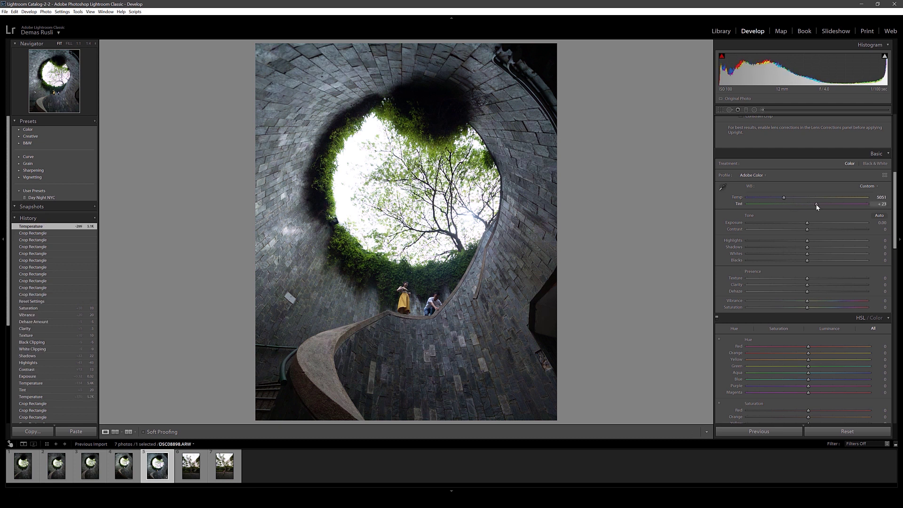
drag(807, 222, 797, 256)
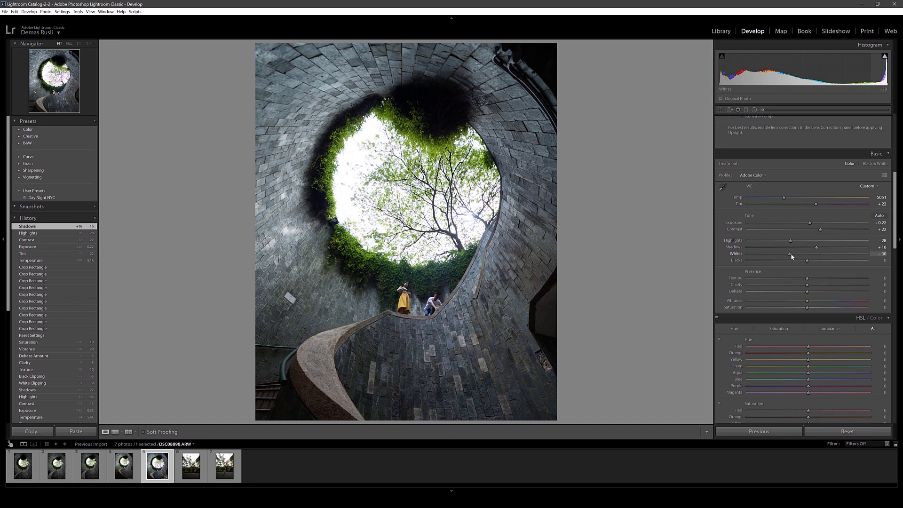
Adjust Highlights -47, Shadows +16, Whites -18, Blacks +8, and Texture, Clarity, Vibrance +10
drag(805, 260, 828, 280)
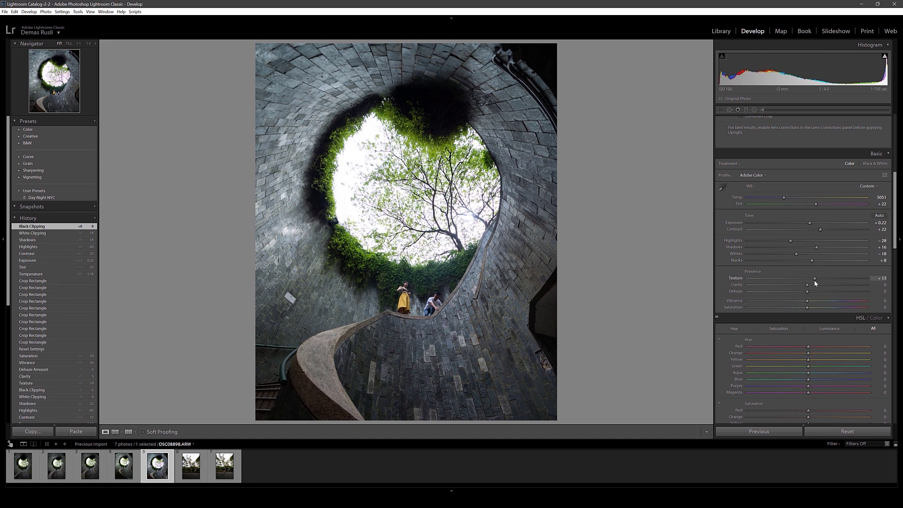
drag(814, 283, 814, 281)
mouse_move(807, 285)
mouse_down()
mouse_move(810, 297)
mouse_move(829, 302)
mouse_move(813, 301)
mouse_up()
mouse_move(807, 307)
mouse_down()
mouse_move(824, 306)
mouse_move(813, 308)
mouse_up()
drag(809, 223, 812, 222)
drag(790, 240, 779, 242)
scroll(757, 271, down, 4)
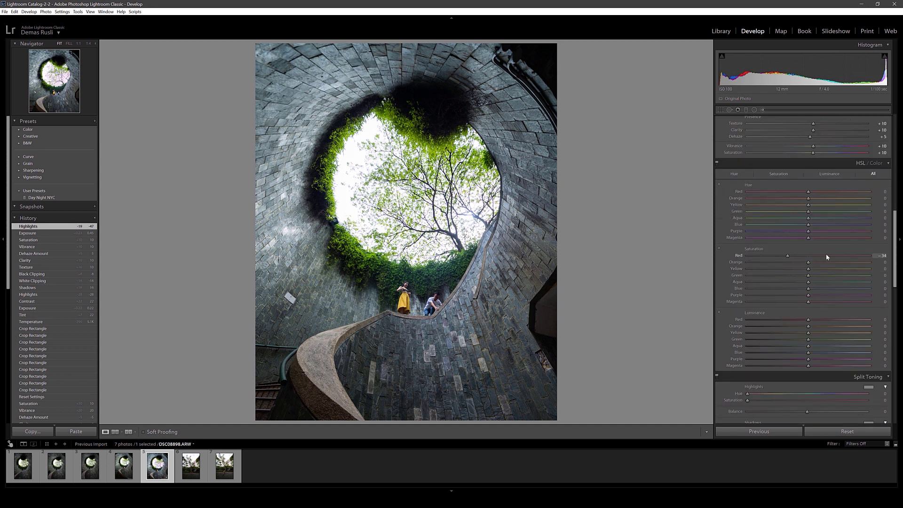
Set HSL saturation: Red -12, Orange -80, Green +40, with Aqua and Magenta lowered
click(776, 256)
click(801, 257)
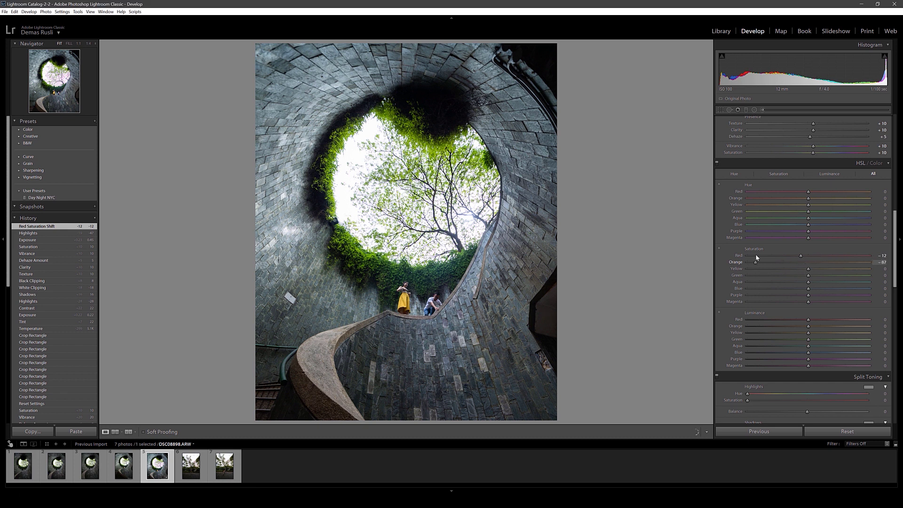
drag(759, 264, 793, 269)
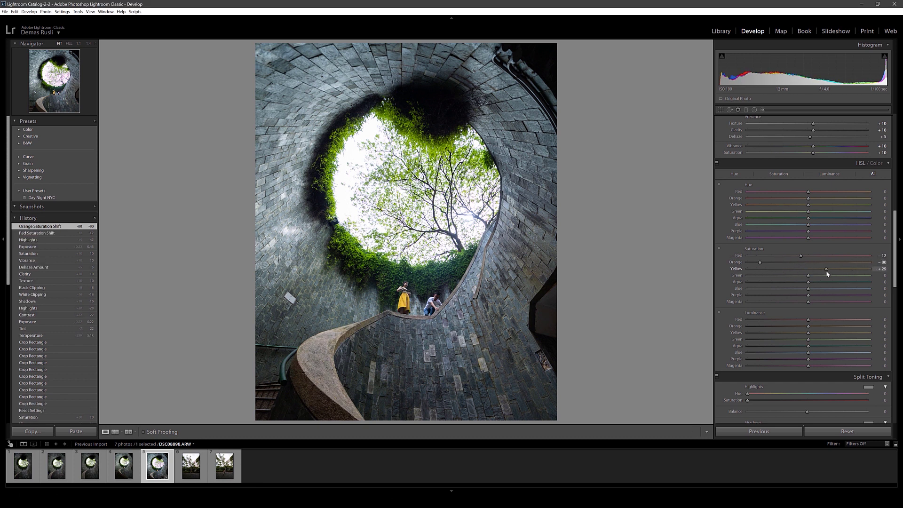
drag(841, 276, 833, 277)
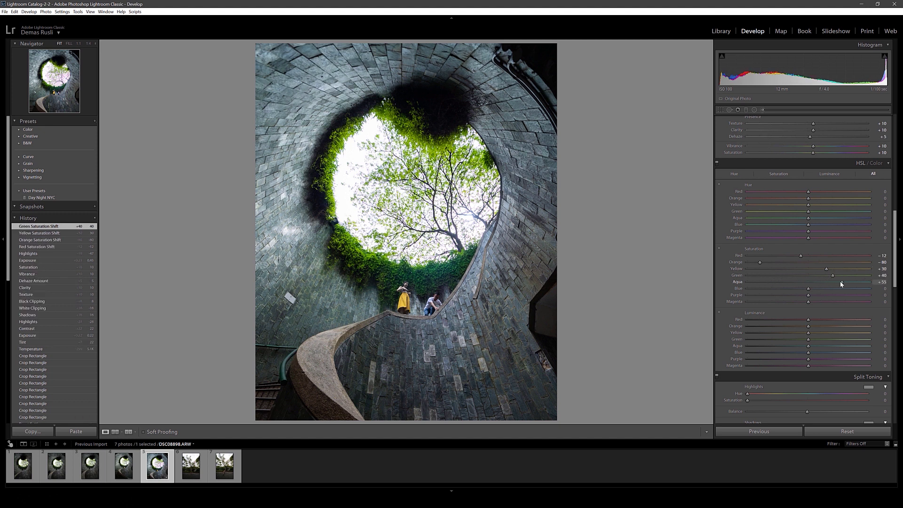
drag(847, 283, 843, 304)
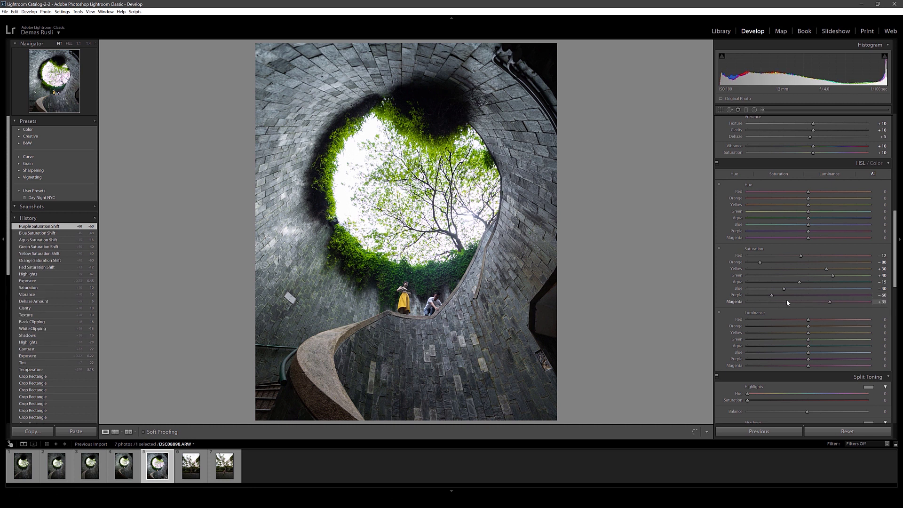
drag(788, 302, 794, 304)
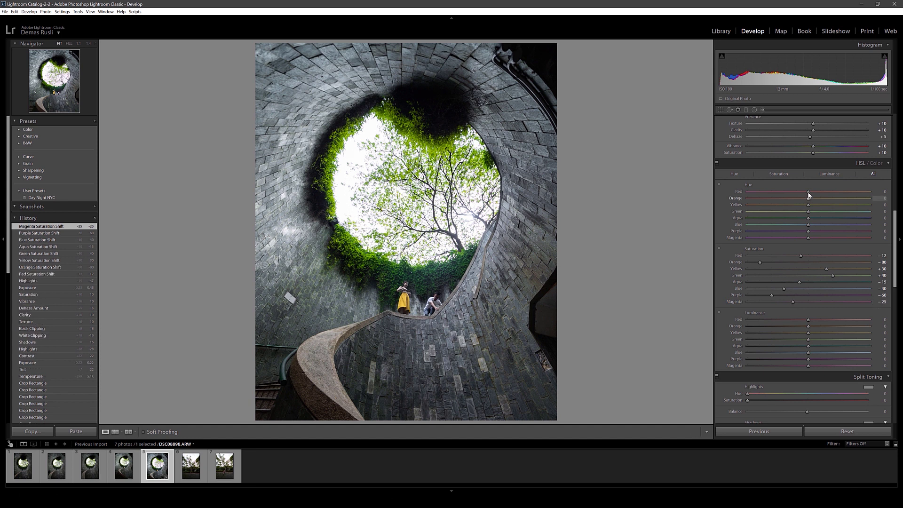
Shift red, orange and green hues toward yellow, and adjust green, aqua, blue and purple luminance
drag(808, 191, 725, 205)
drag(808, 211, 780, 240)
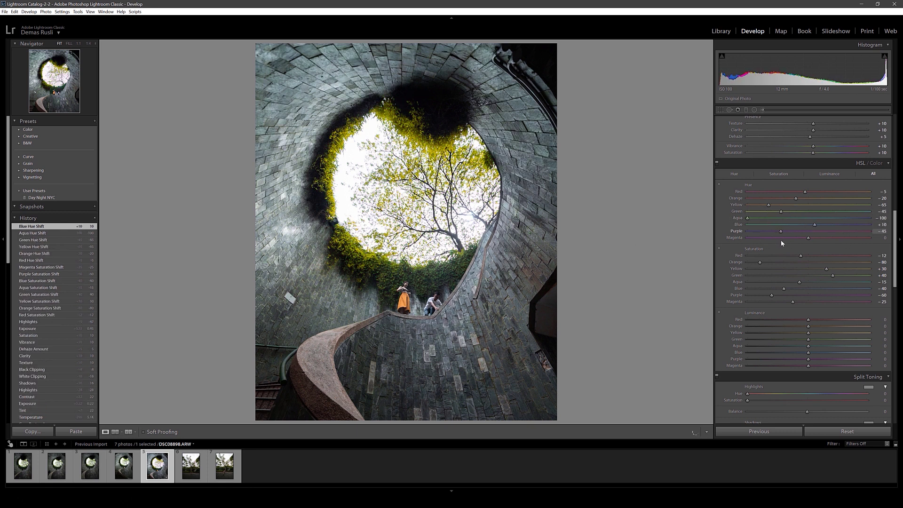
drag(842, 232, 823, 262)
scroll(796, 235, down, 3)
drag(808, 268, 768, 281)
mouse_move(808, 289)
mouse_down()
mouse_move(770, 290)
mouse_move(794, 290)
mouse_up()
Split-tone highlights to hue 210 and shadows to hue 190, each at saturation 2
scroll(741, 306, down, 3)
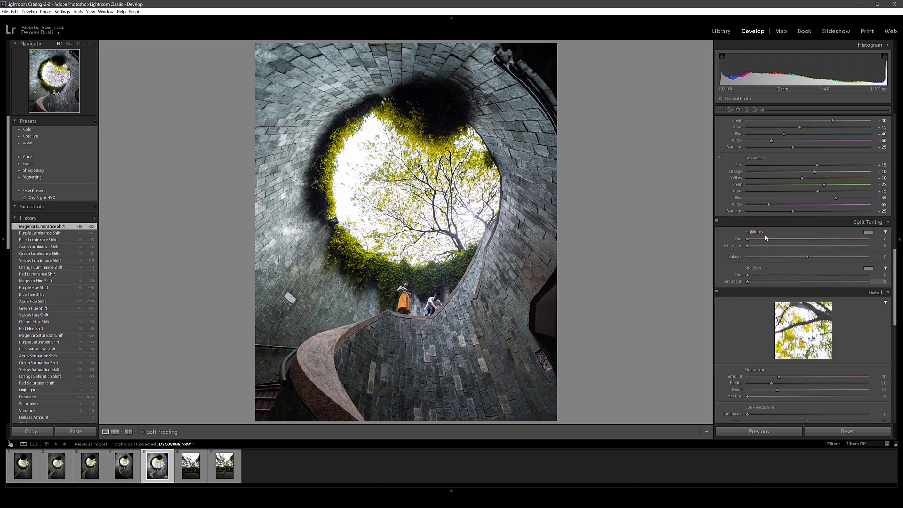
mouse_move(770, 248)
mouse_down()
mouse_move(759, 247)
mouse_move(777, 242)
mouse_up()
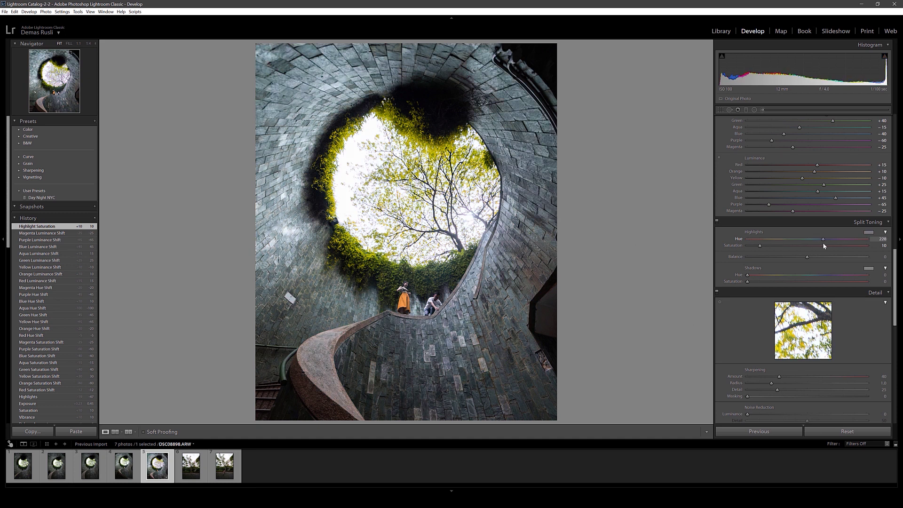
drag(818, 245, 818, 245)
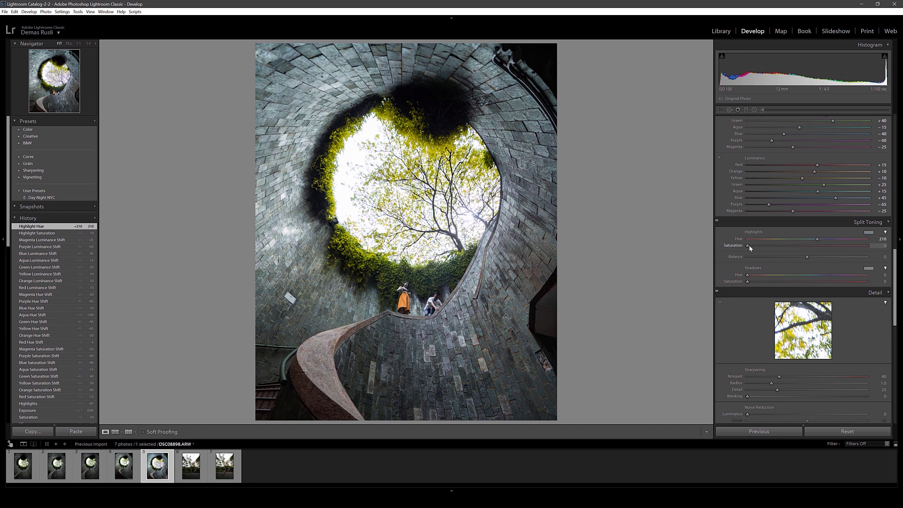
drag(751, 244, 750, 245)
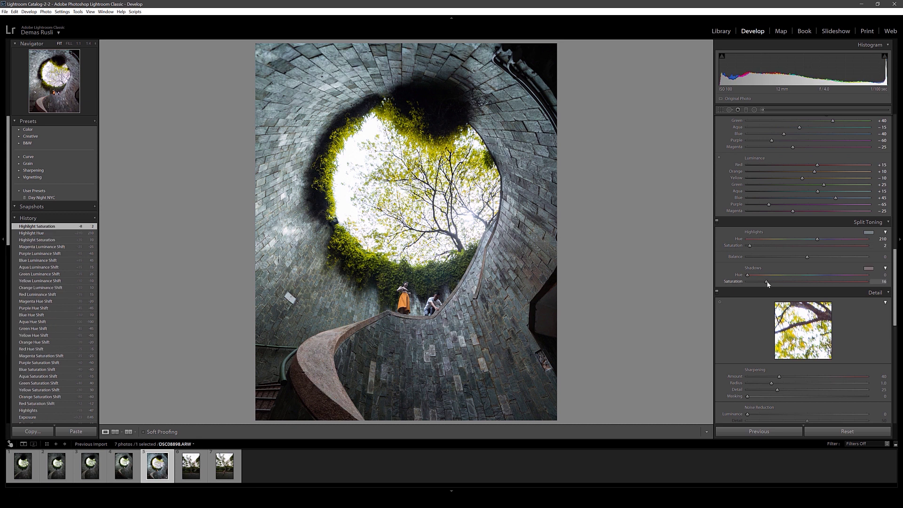
mouse_move(767, 283)
mouse_down()
mouse_move(753, 281)
mouse_move(780, 275)
mouse_up()
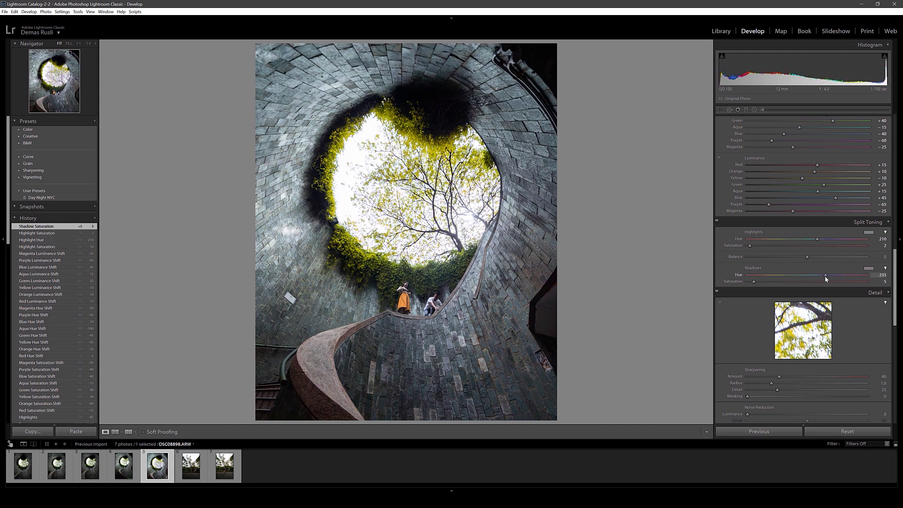
drag(810, 276, 807, 276)
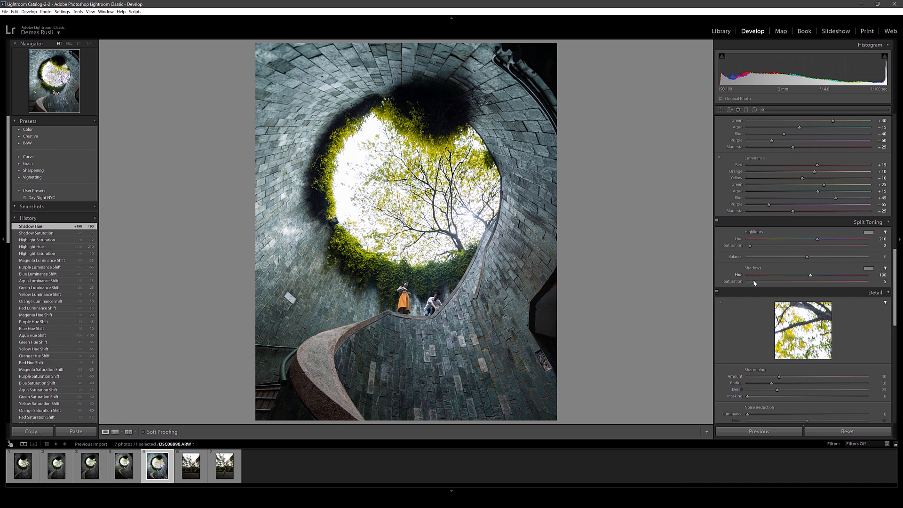
drag(751, 282, 750, 283)
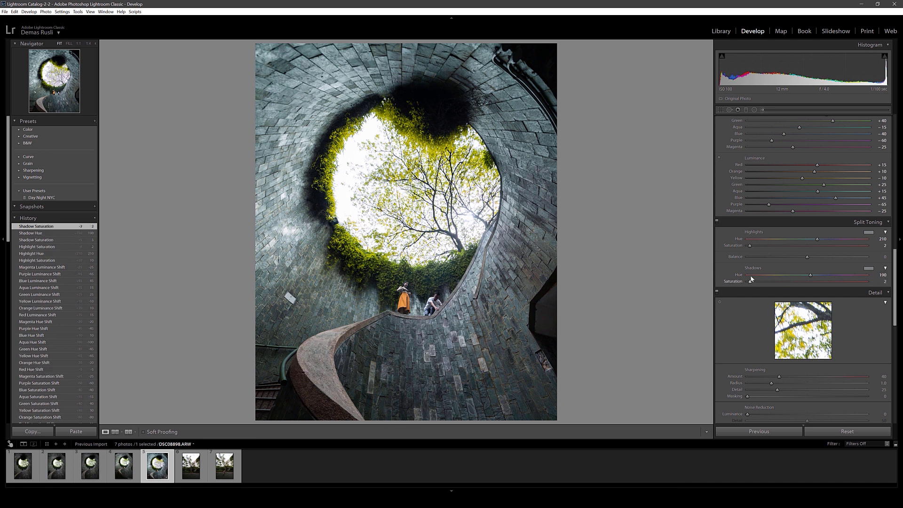
Set sharpening Amount 100, Detail 55, Masking 75, plus light luminance noise reduction
scroll(734, 301, down, 3)
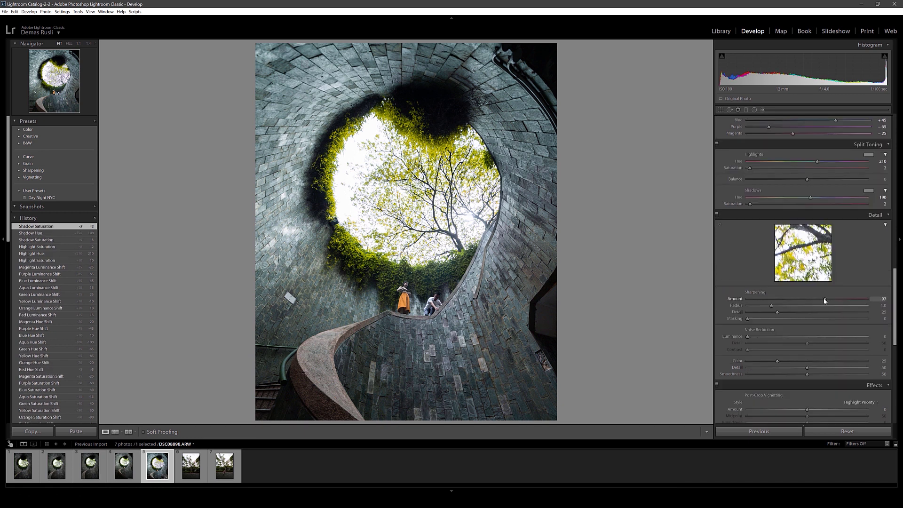
drag(826, 300, 817, 318)
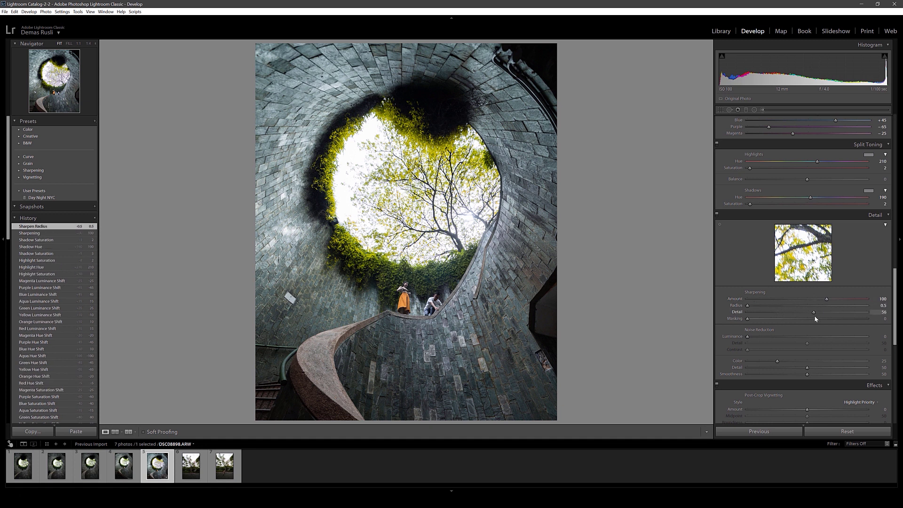
drag(775, 323, 775, 323)
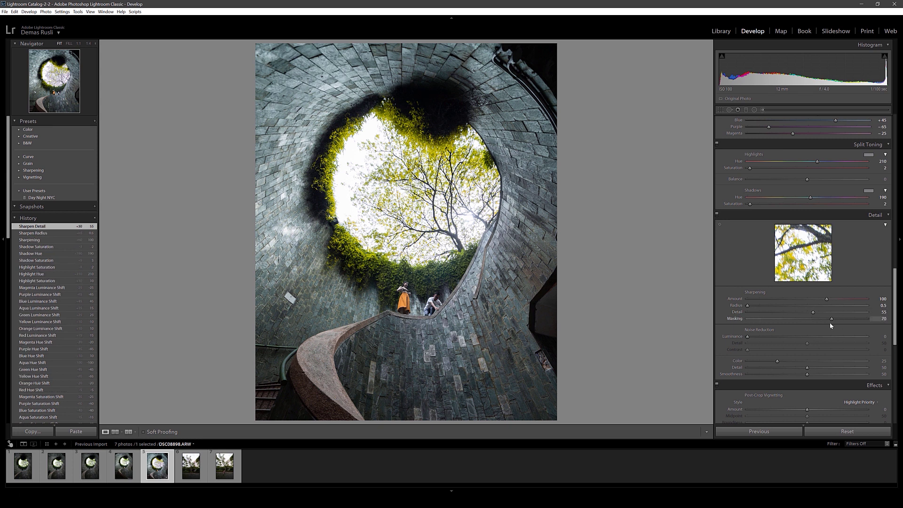
drag(836, 324, 836, 323)
drag(748, 336, 754, 337)
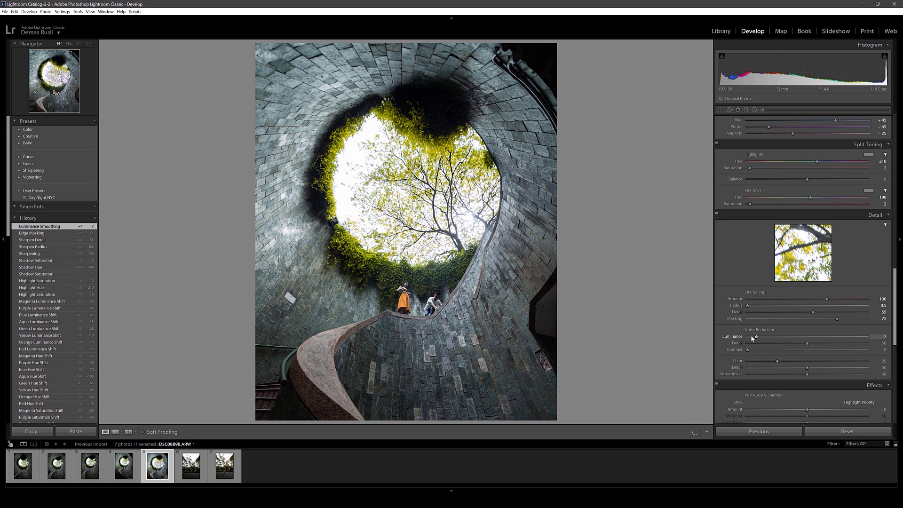
Lift shadows, ease contrast, Highlights -40, Texture +15, Dehaze +10, and shift greens toward yellow
scroll(748, 258, up, 10)
drag(840, 229, 820, 264)
drag(779, 241, 812, 222)
mouse_move(813, 278)
mouse_down()
mouse_move(832, 278)
mouse_move(786, 277)
mouse_move(815, 277)
mouse_up()
mouse_move(813, 285)
mouse_down()
mouse_move(800, 286)
mouse_move(813, 291)
mouse_up()
drag(813, 223, 779, 240)
scroll(776, 273, down, 3)
mouse_move(765, 291)
mouse_down()
mouse_move(743, 292)
mouse_move(774, 282)
mouse_up()
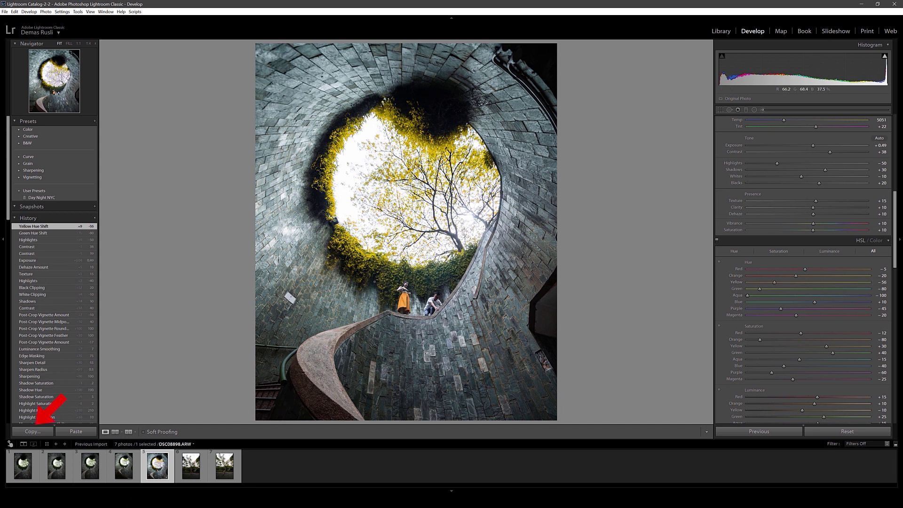
Copy all develop settings and paste them onto the woman's photo, checking its crop
click(32, 431)
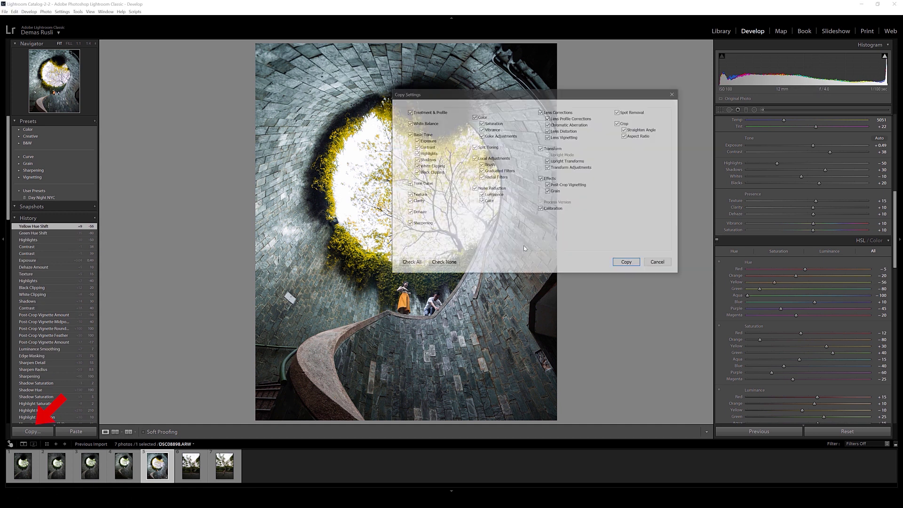
click(627, 264)
click(190, 466)
click(76, 431)
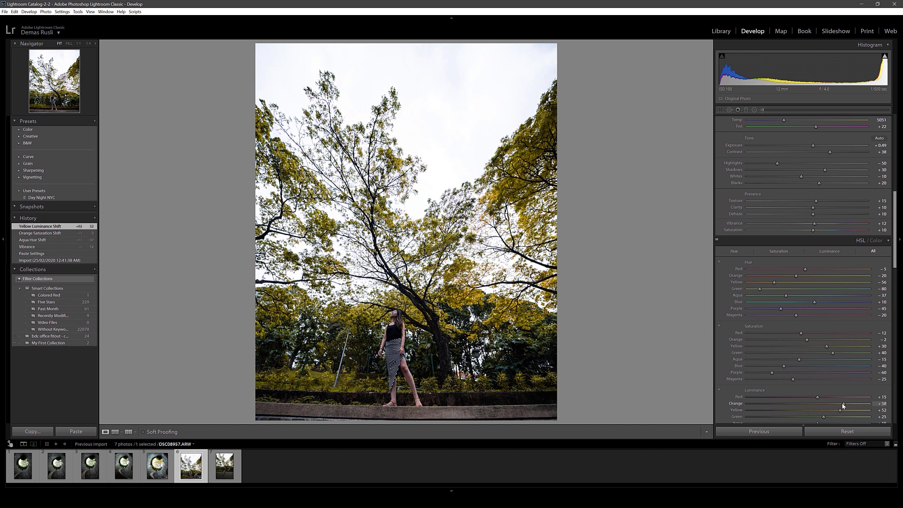
key(r)
key(Return)
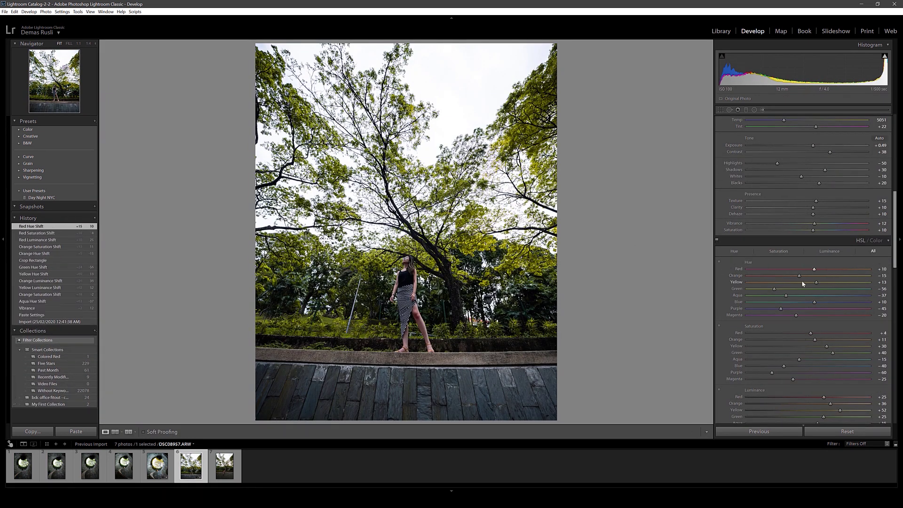
Adjust the orange and red HSL tones on the woman's photo
mouse_move(801, 278)
mouse_down()
mouse_move(761, 278)
mouse_move(803, 276)
mouse_up()
scroll(807, 276, down, 2)
drag(829, 329, 852, 320)
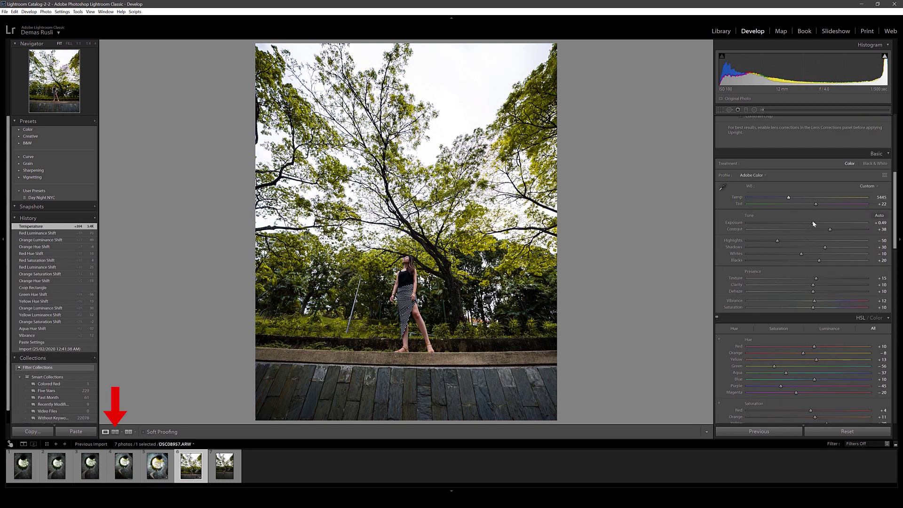
Open the staircase photo in Adobe Photoshop 2020 via Edit In
key(Left)
right_click(430, 231)
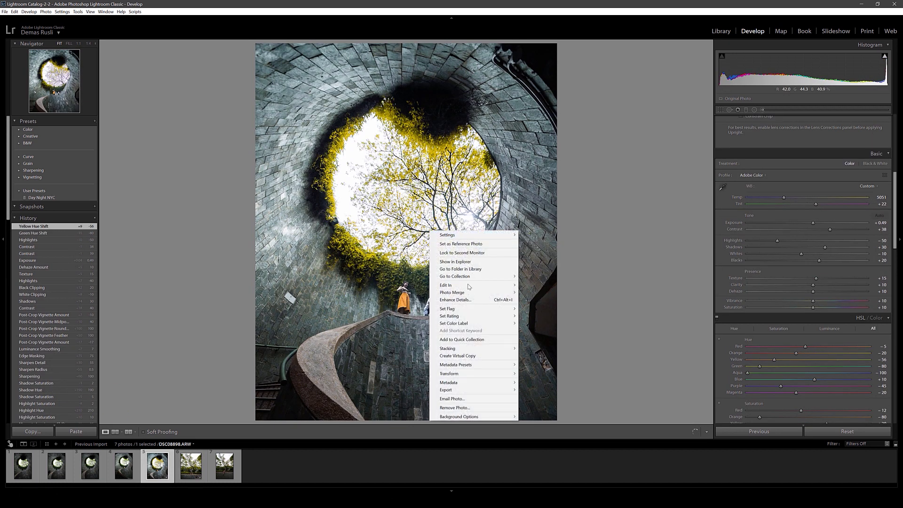
mouse_move(468, 286)
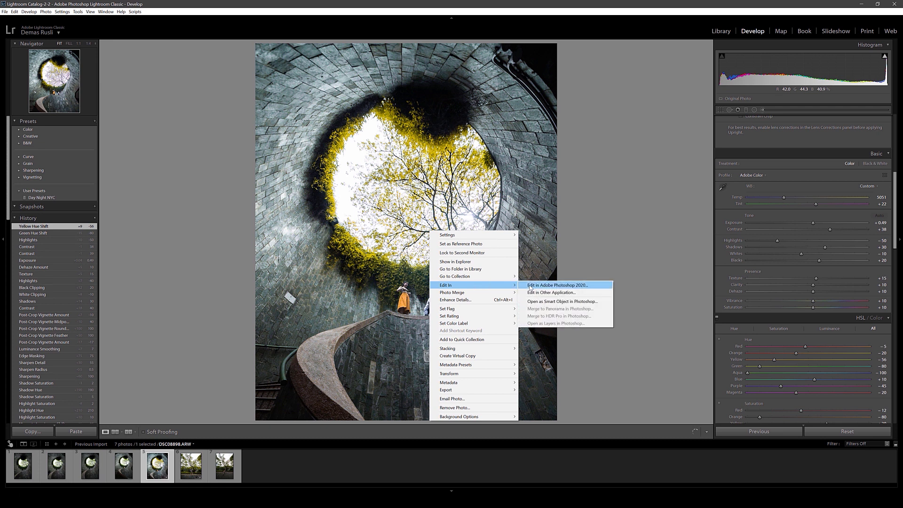
click(531, 285)
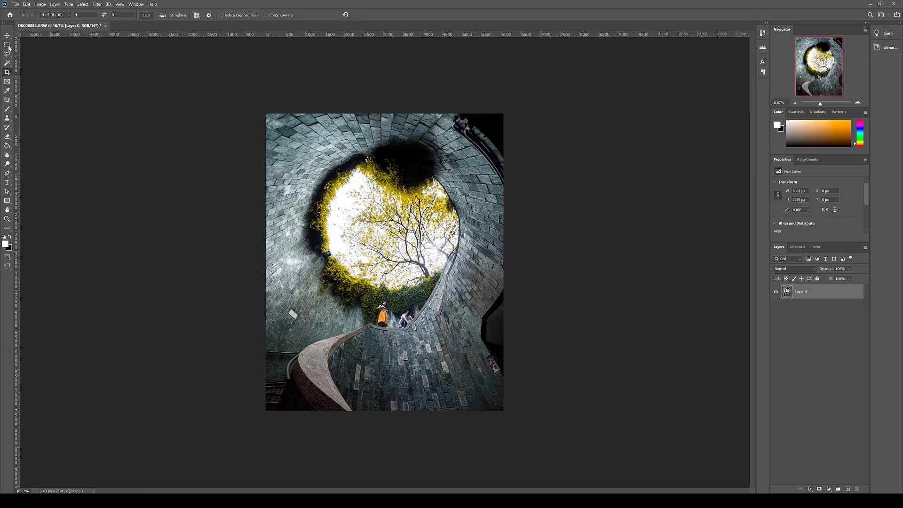
Switch to the Rectangular Marquee and bring up the canvas menu to duplicate Layer 0
key(m)
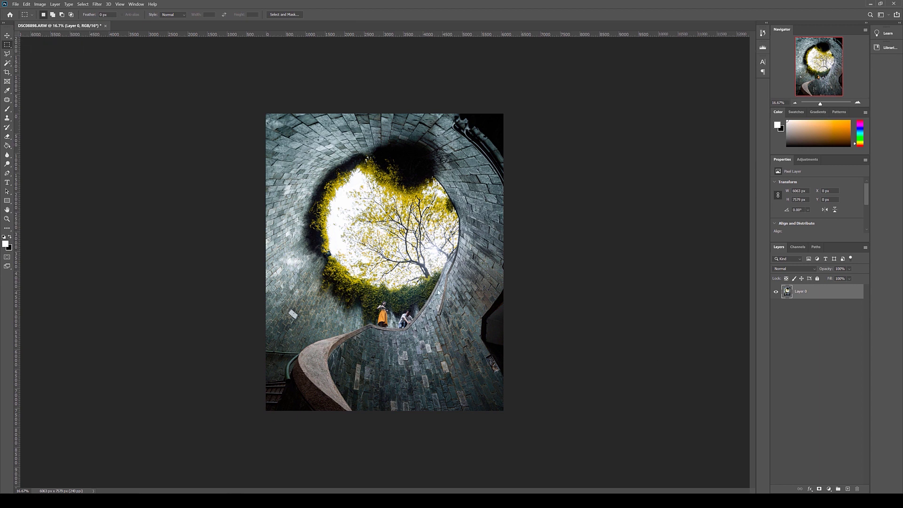
right_click(419, 275)
Duplicate the layer as 'Layer 0 copy' and zoom in to 50% on the people
click(470, 292)
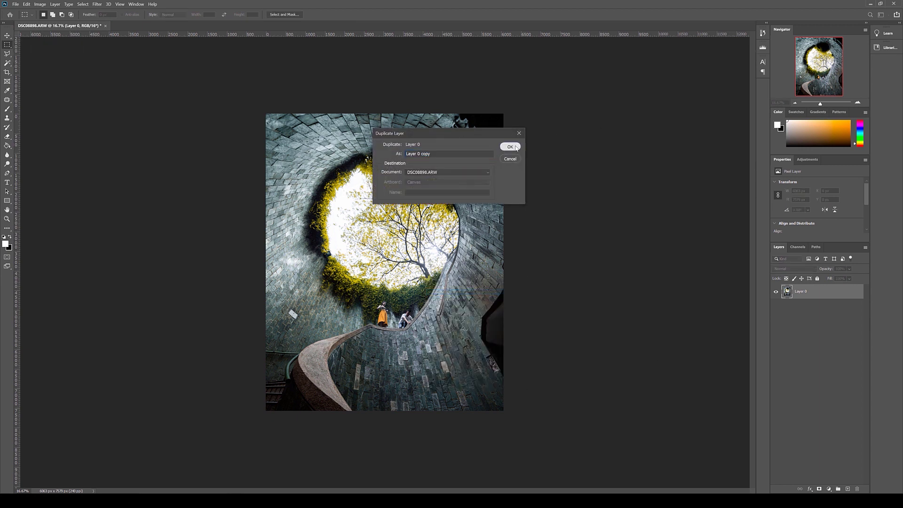
click(510, 147)
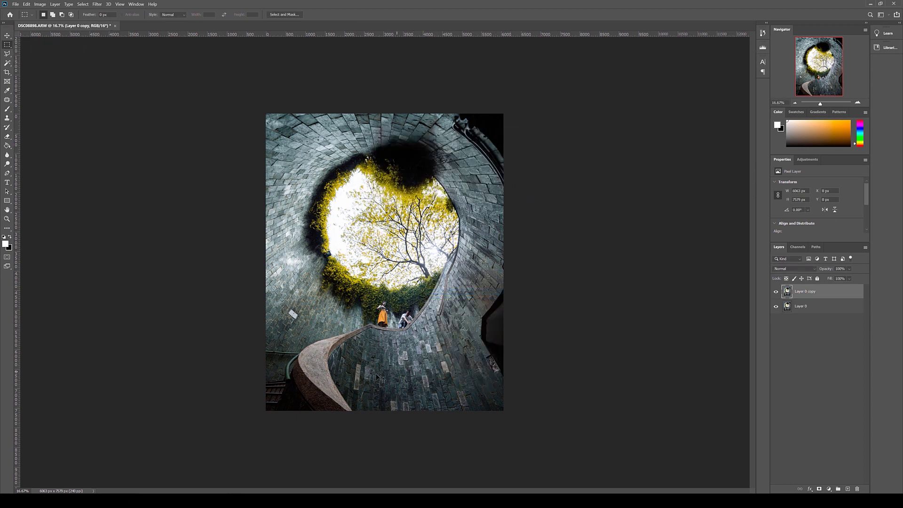
key(ctrl+plus)
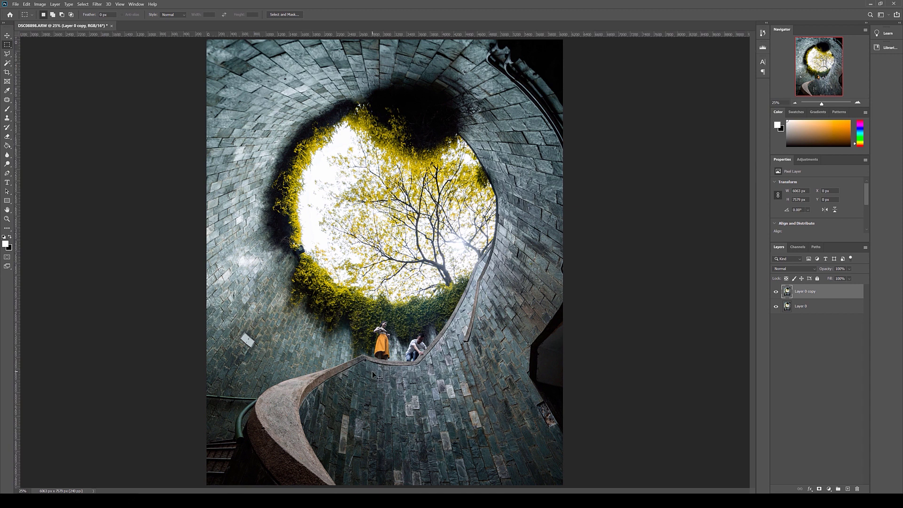
key(ctrl+plus)
scroll(372, 375, down, 2)
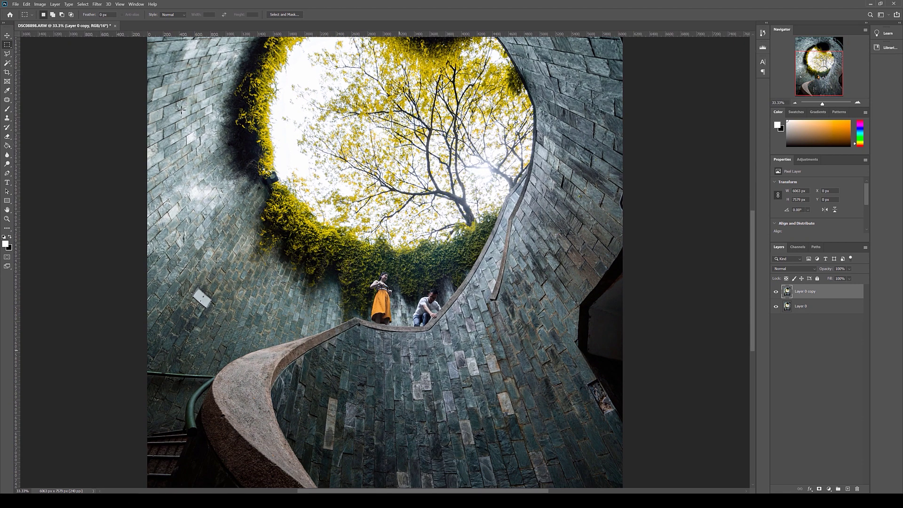
key(ctrl+plus)
Lasso the woman and man on the stairs and Content-Aware fill them away
click(11, 54)
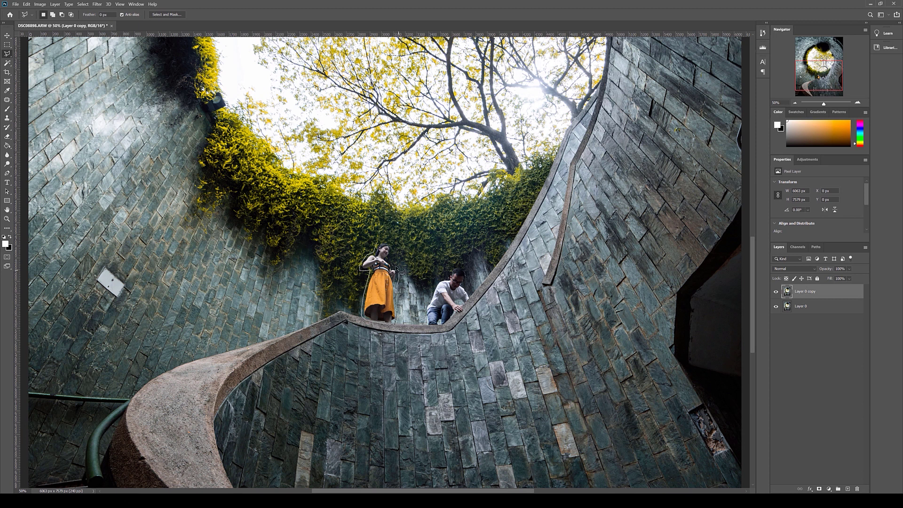
drag(394, 246, 396, 244)
mouse_move(460, 273)
mouse_down()
mouse_move(439, 284)
mouse_move(428, 312)
mouse_up()
drag(477, 289, 470, 294)
right_click(464, 283)
click(468, 365)
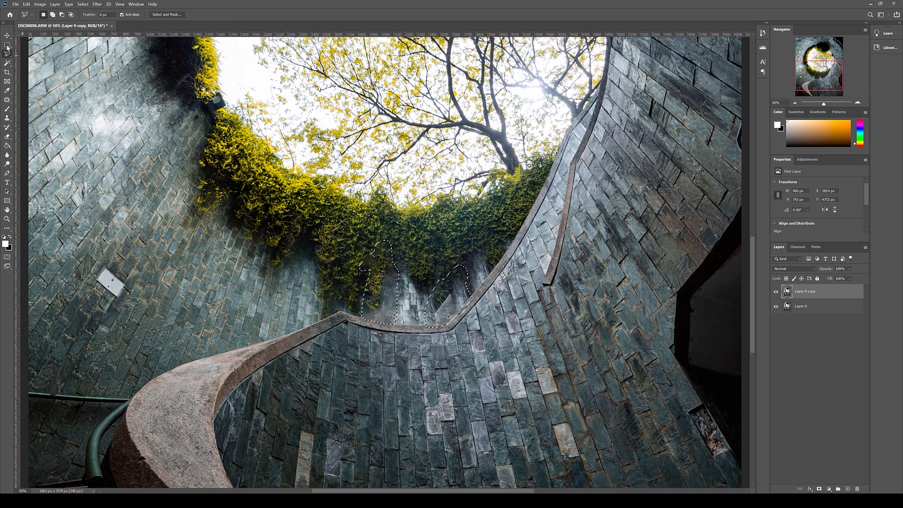
key(m)
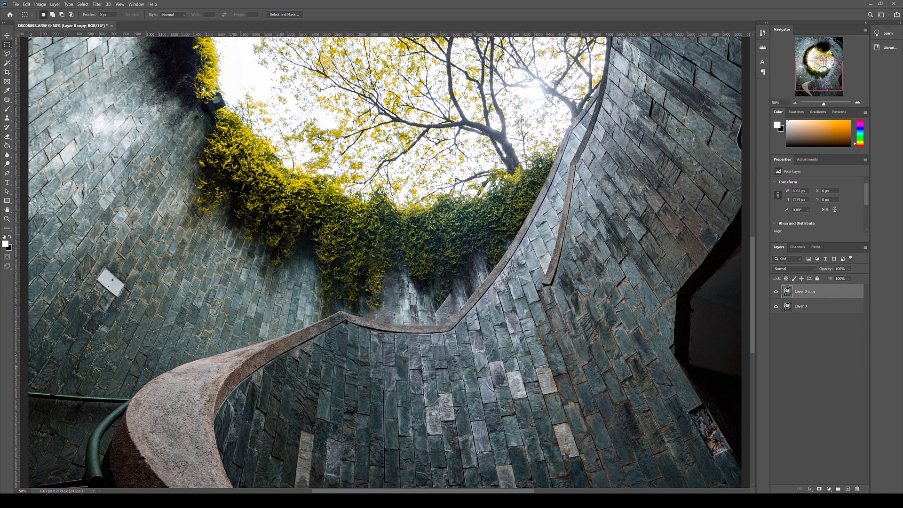
Copy the staircase develop settings and paste them onto the empty staircase photo
key(ctrl+minus)
key(ctrl+minus)
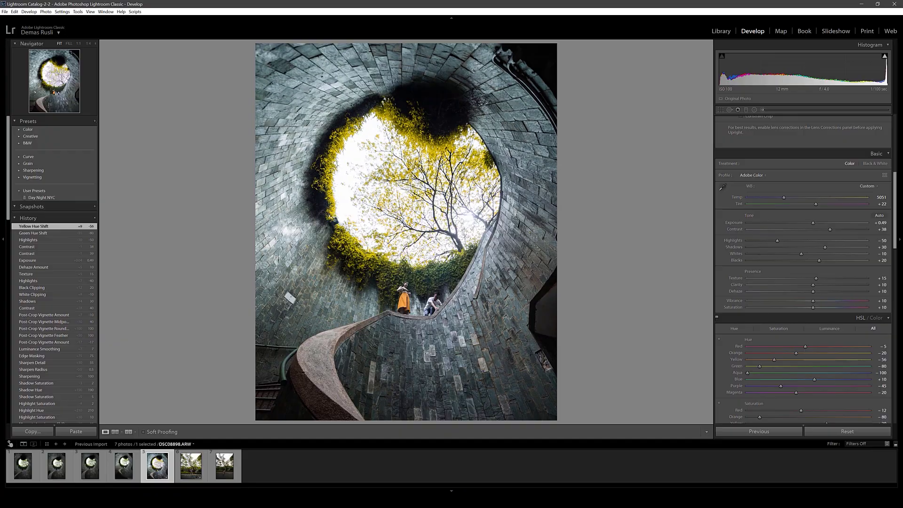
click(32, 432)
click(627, 262)
click(90, 465)
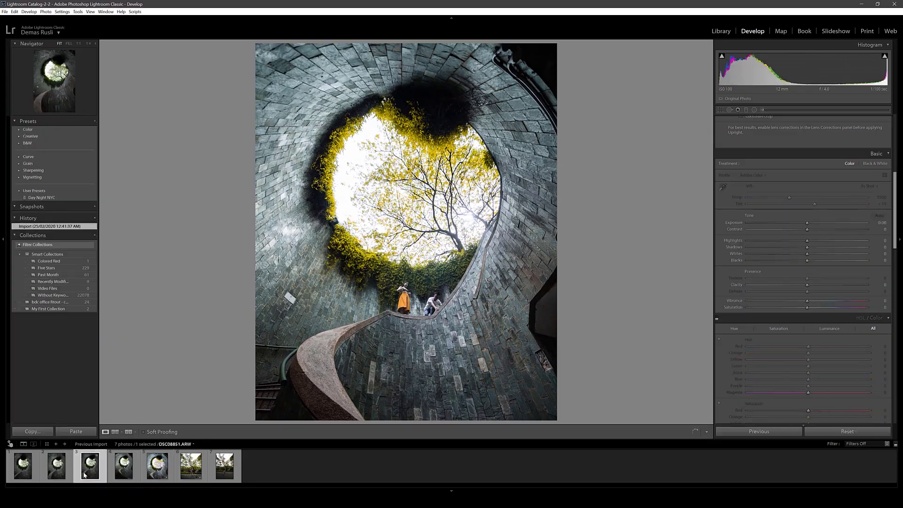
click(59, 431)
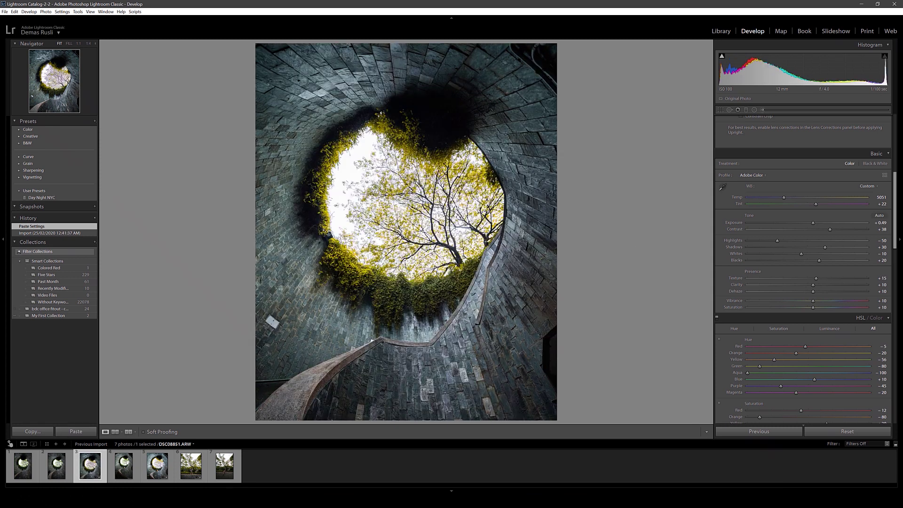
right_click(492, 184)
click(597, 258)
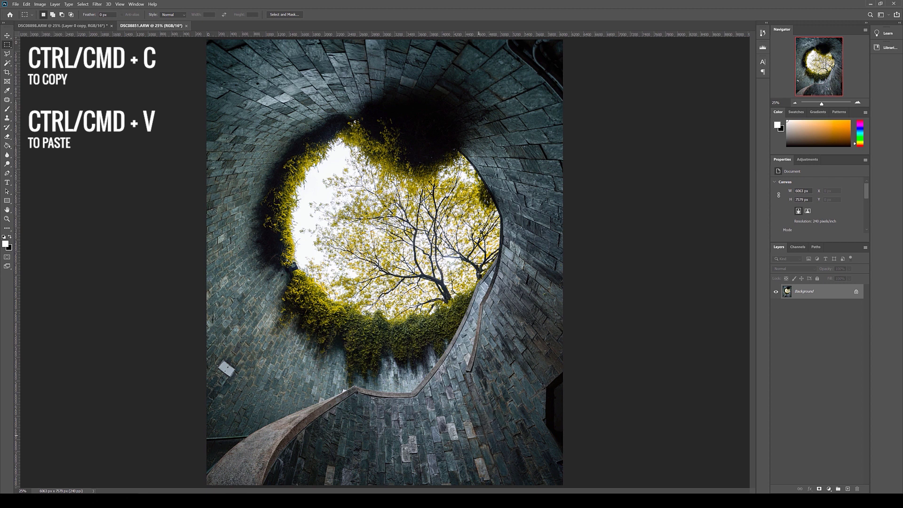
Paste the empty-stairs patch into DSC08898 and skew it to follow the stair curve and wall
click(61, 26)
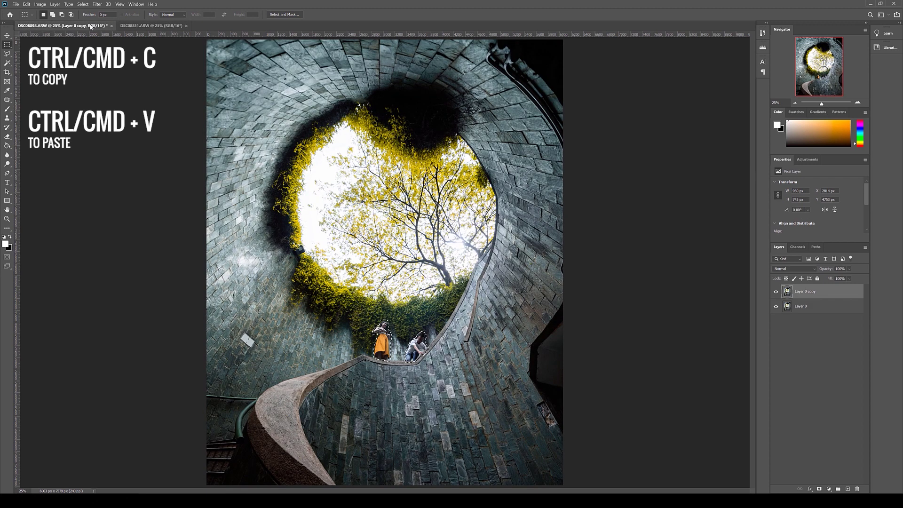
key(ctrl+v)
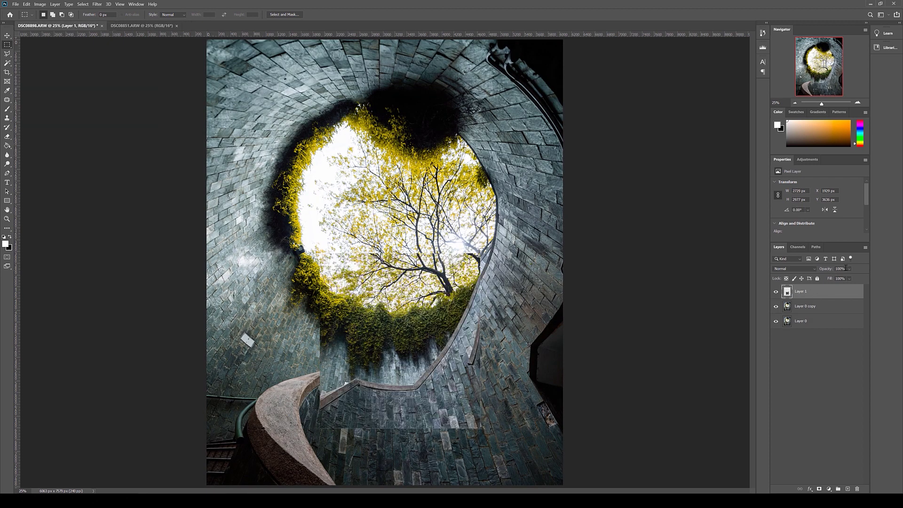
text(50)
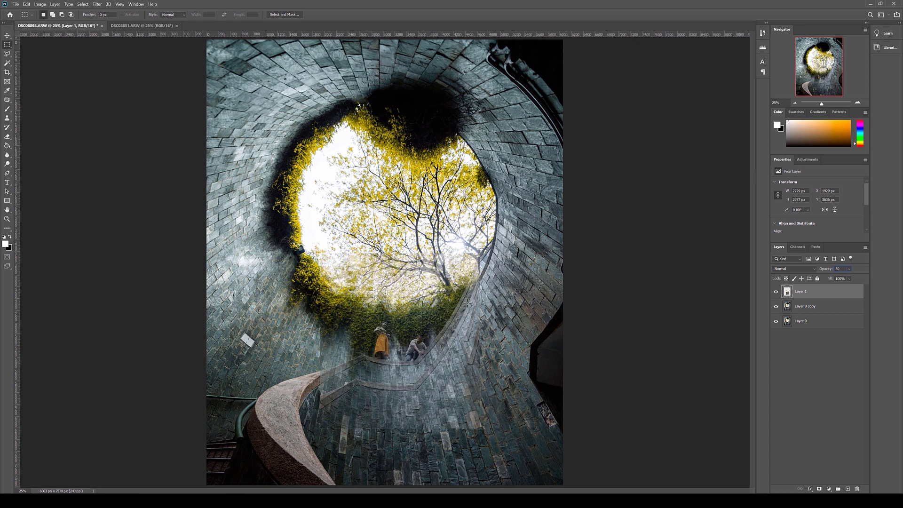
key(ctrl+t)
drag(483, 316, 475, 318)
drag(328, 403, 342, 402)
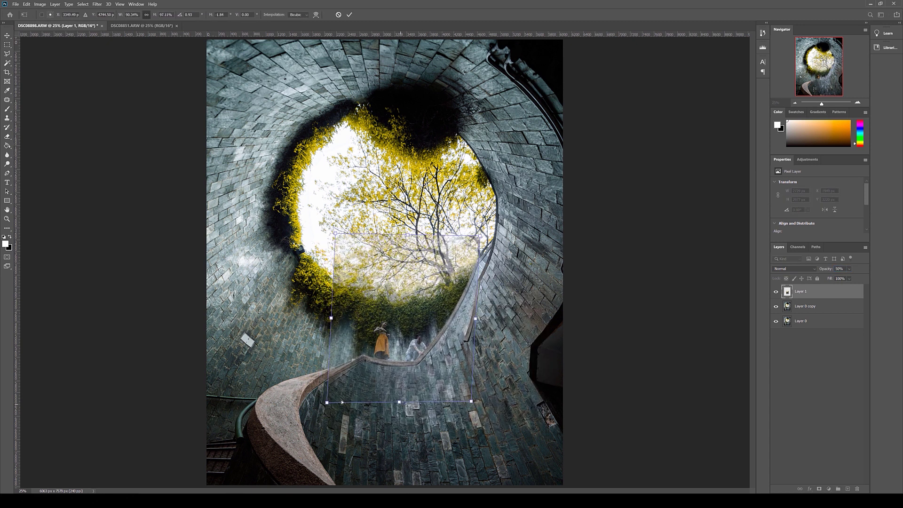
drag(399, 402, 400, 404)
drag(472, 401, 472, 391)
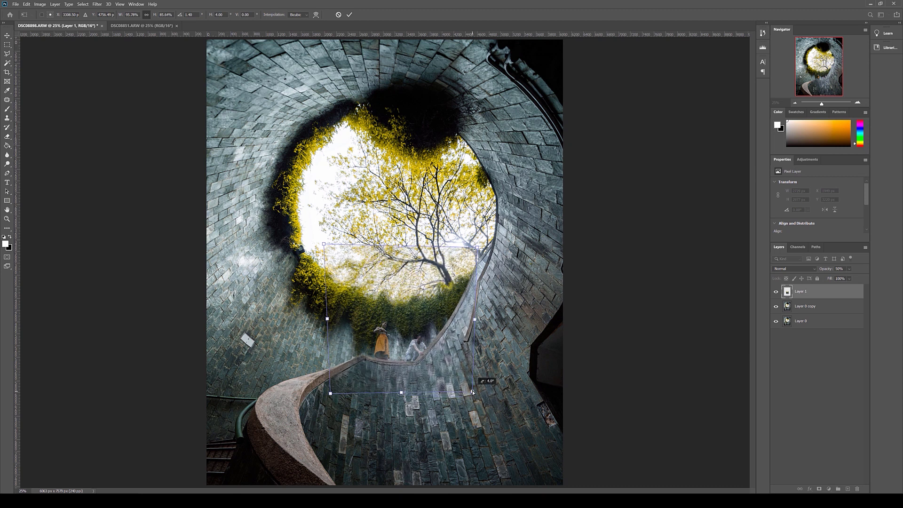
drag(400, 246, 400, 250)
drag(477, 247, 483, 252)
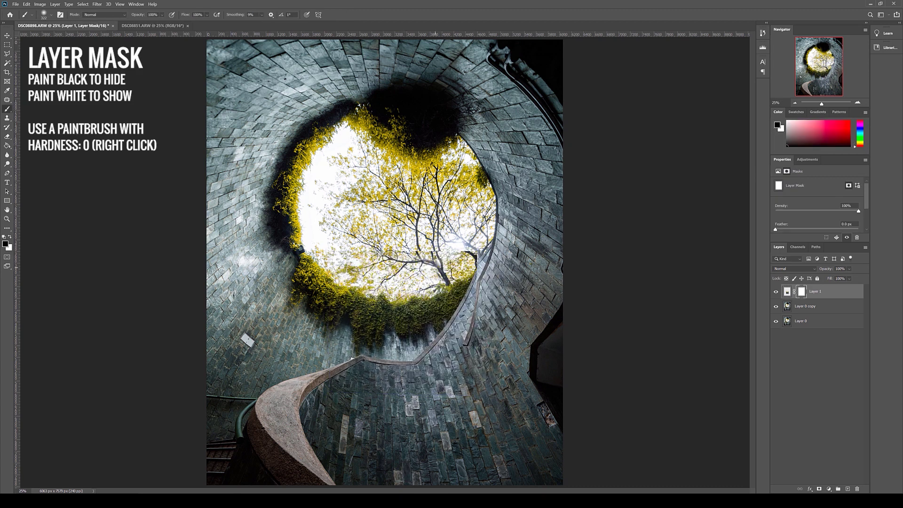
Paint out Layer 1's edges on its mask with a 0%-hardness black brush, then add Layer 2
right_click(486, 277)
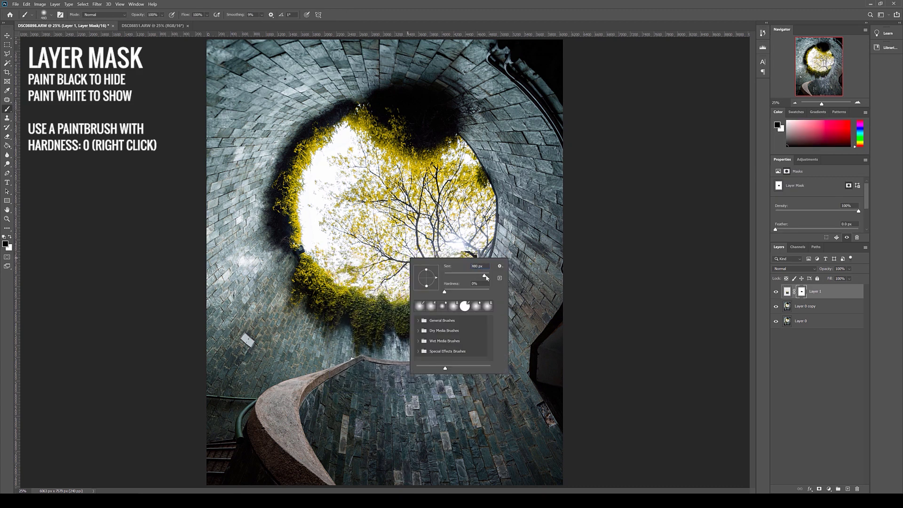
mouse_move(489, 291)
mouse_down()
mouse_move(451, 338)
mouse_move(414, 348)
mouse_move(338, 329)
mouse_move(386, 386)
mouse_up()
right_click(547, 398)
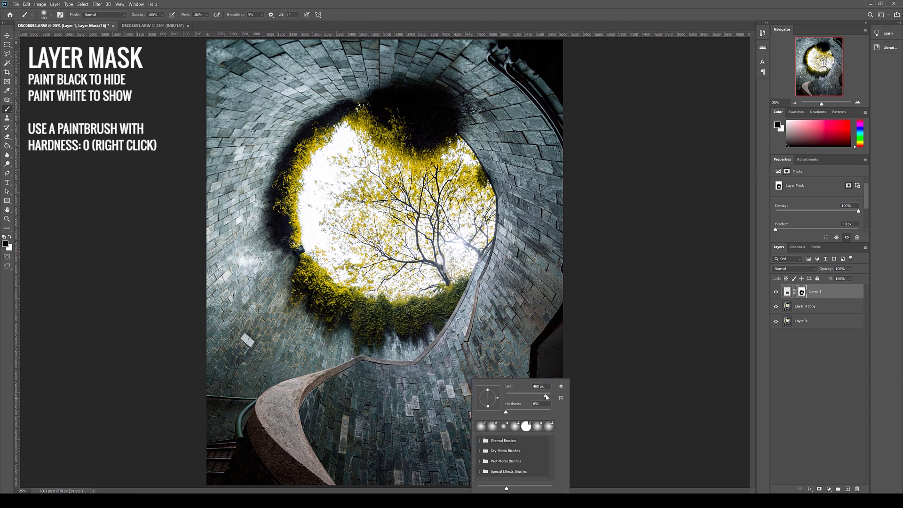
key(Escape)
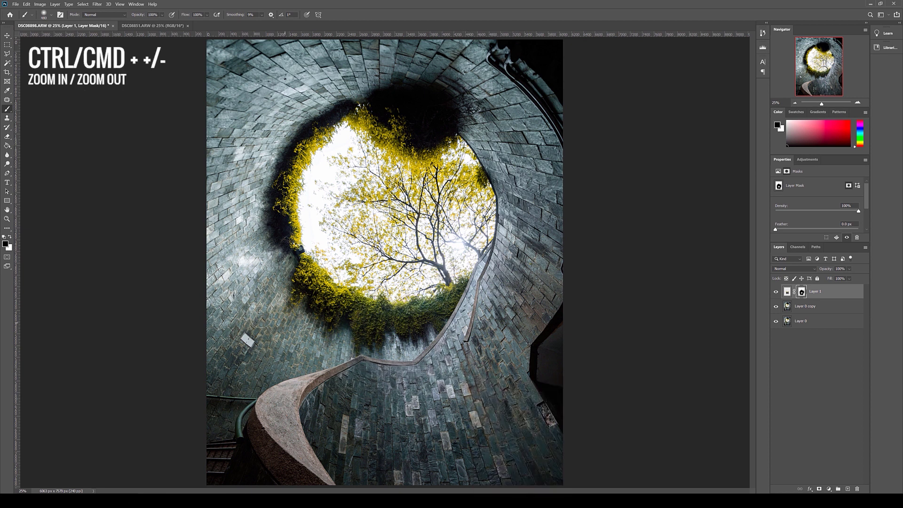
right_click(452, 376)
key(Escape)
click(776, 291)
click(776, 291)
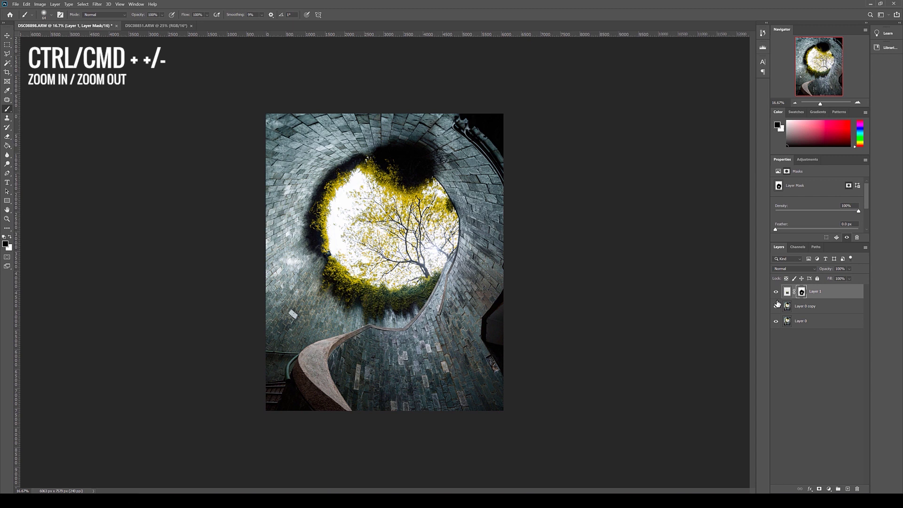
click(7, 54)
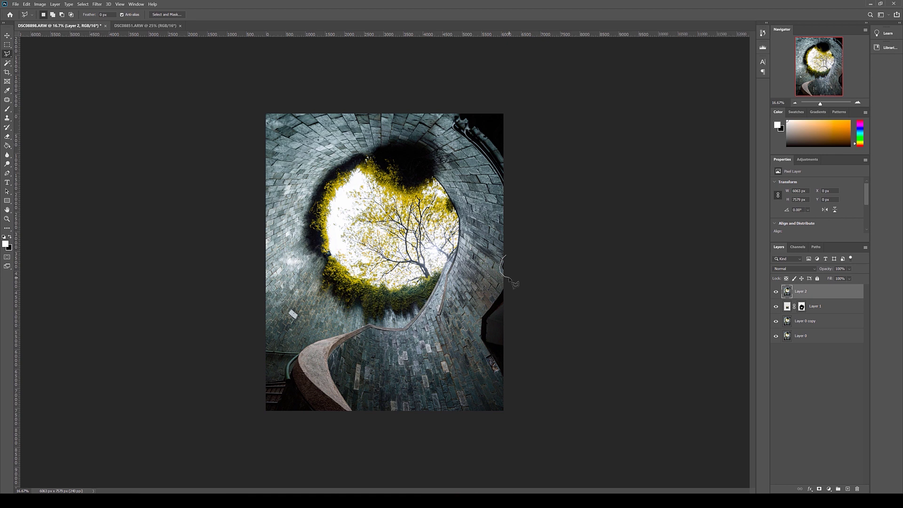
Content-Aware fill the dark gap at the right wall edge and a small remaining patch
drag(514, 284, 503, 269)
right_click(503, 269)
click(555, 356)
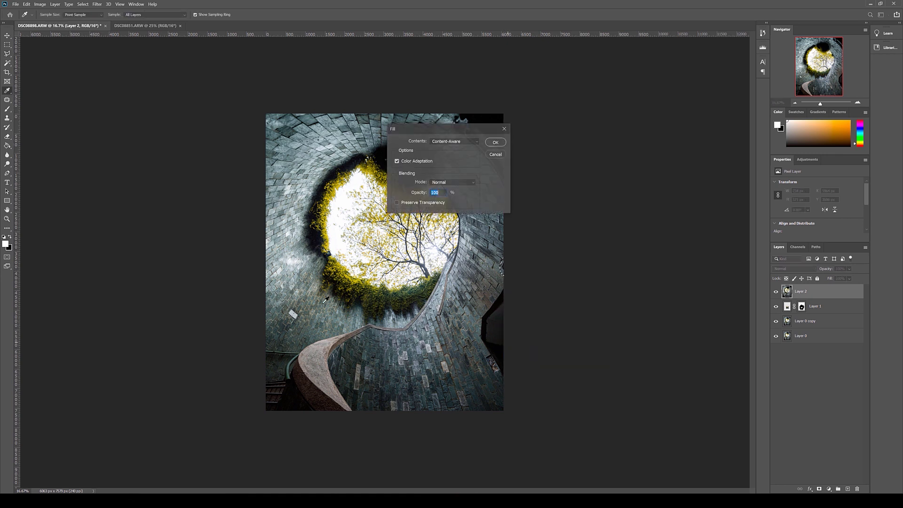
key(Return)
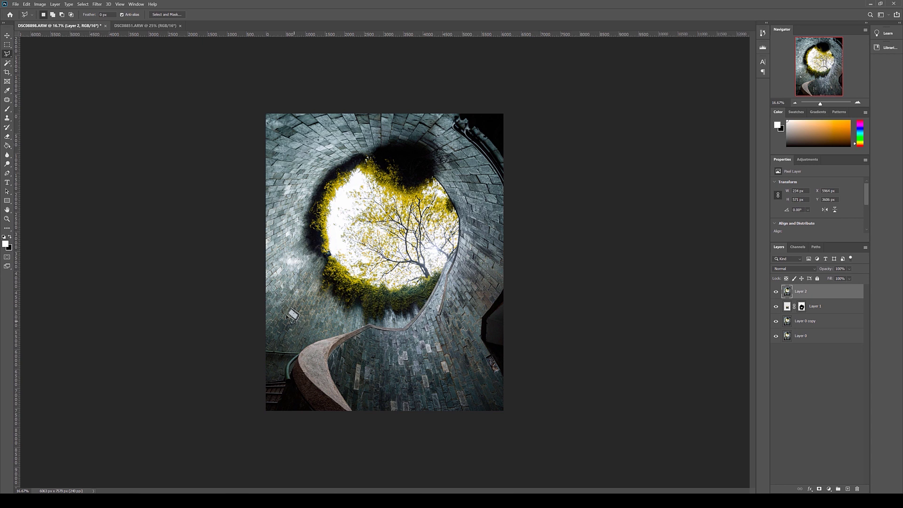
drag(292, 314, 294, 312)
right_click(294, 312)
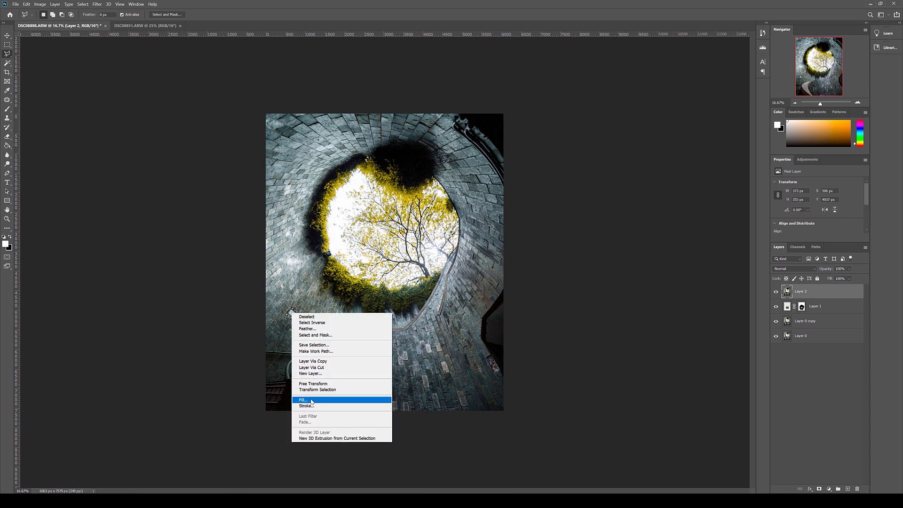
click(329, 397)
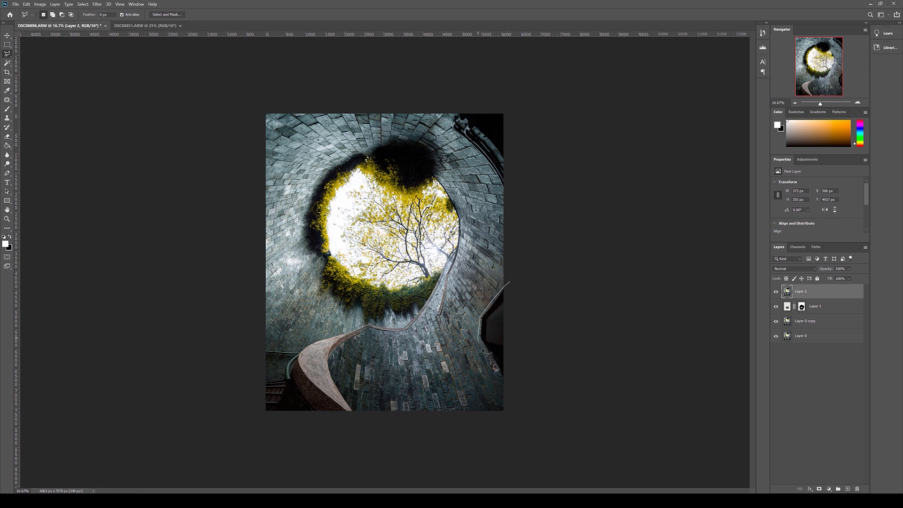
Content-Aware fill another dark area, polygon-select the wall's top-right edge, then deselect
right_click(500, 348)
click(554, 378)
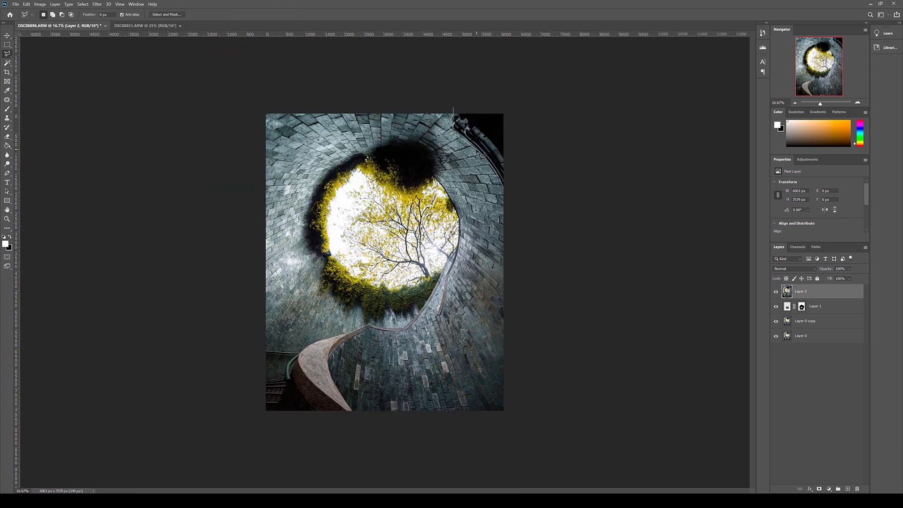
double_click(505, 113)
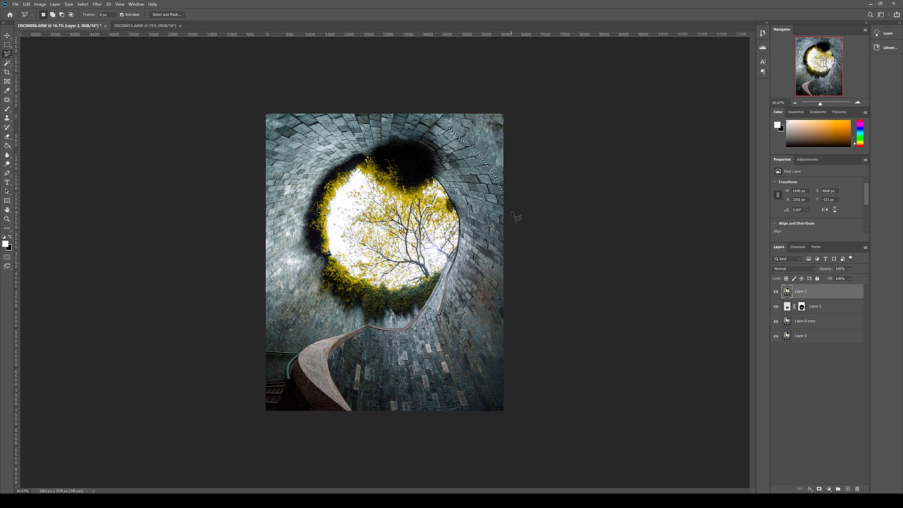
click(7, 44)
click(104, 197)
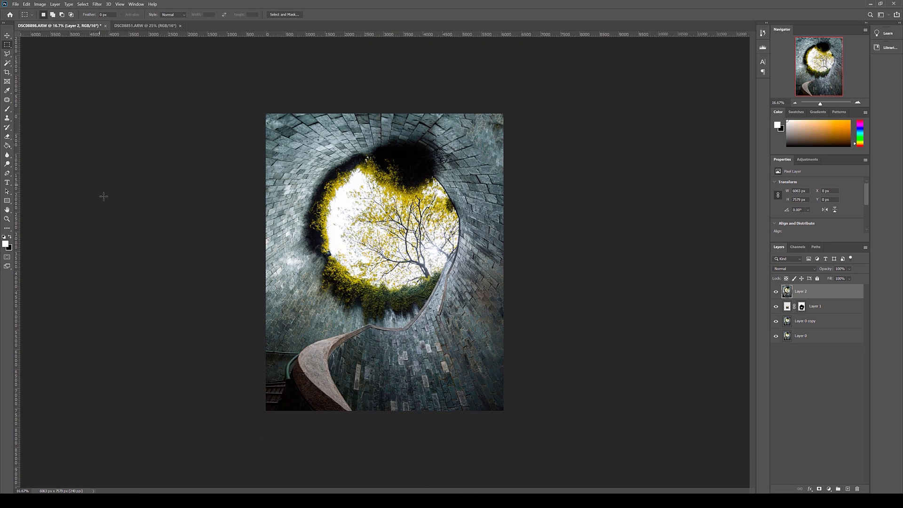
Copy the left half up to a centre guide onto a new layer, flip it horizontally, and move it right
drag(19, 226, 384, 242)
drag(248, 93, 386, 418)
right_click(364, 200)
click(388, 249)
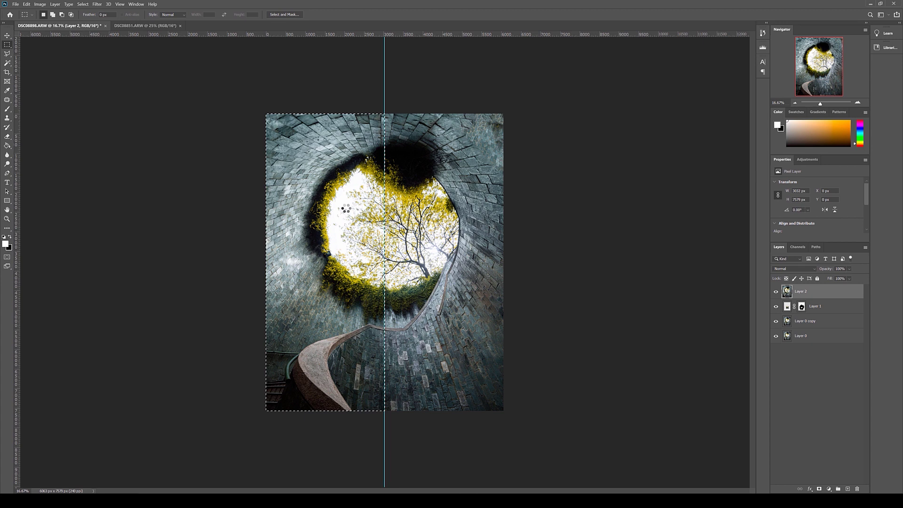
right_click(354, 267)
click(381, 328)
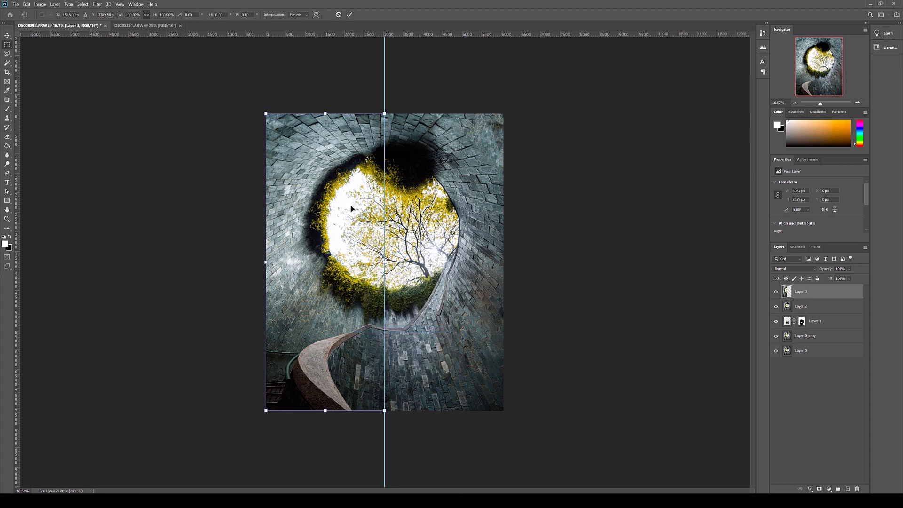
right_click(352, 203)
click(373, 332)
key(Return)
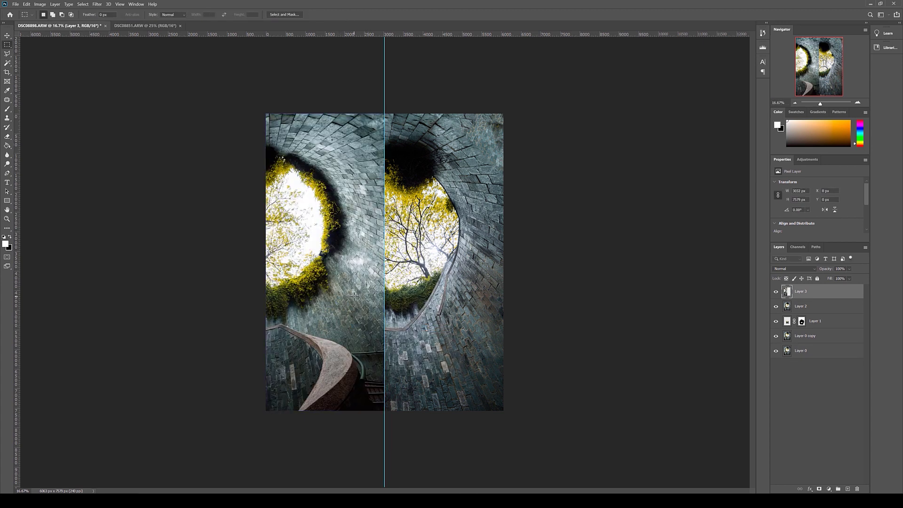
drag(359, 305, 473, 305)
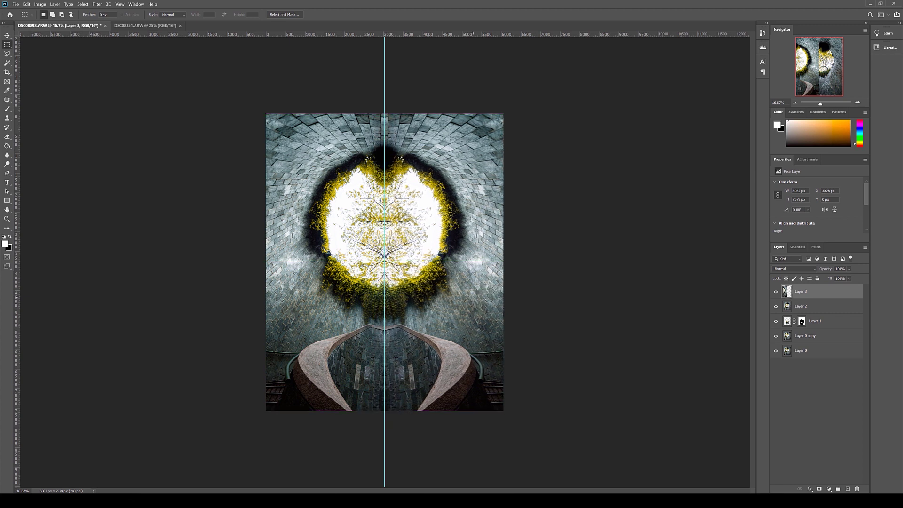
Hide the mirrored Layer 3 behind an inverted black layer mask
key(b)
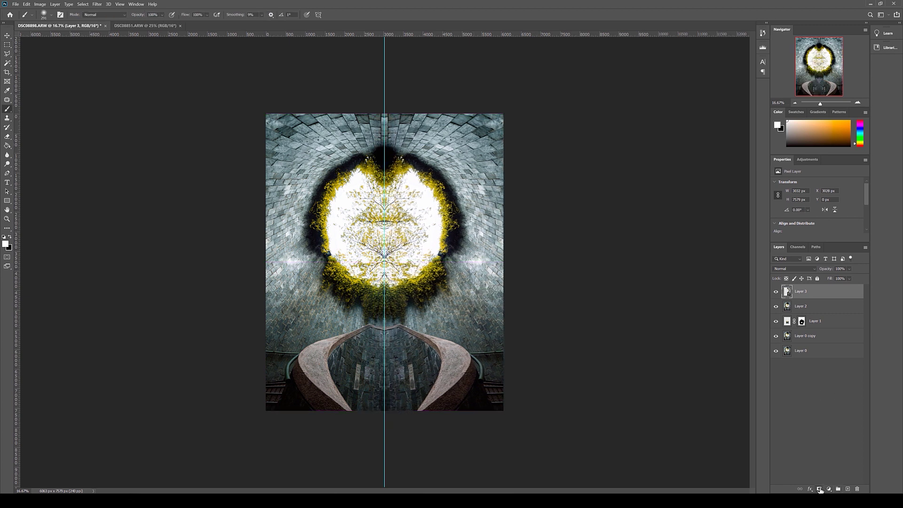
click(819, 489)
click(110, 4)
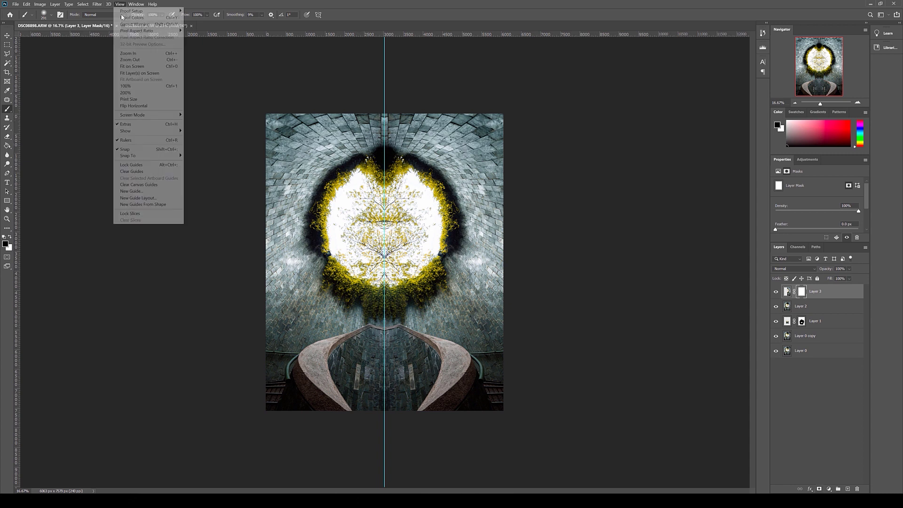
key(Escape)
key(ctrl+i)
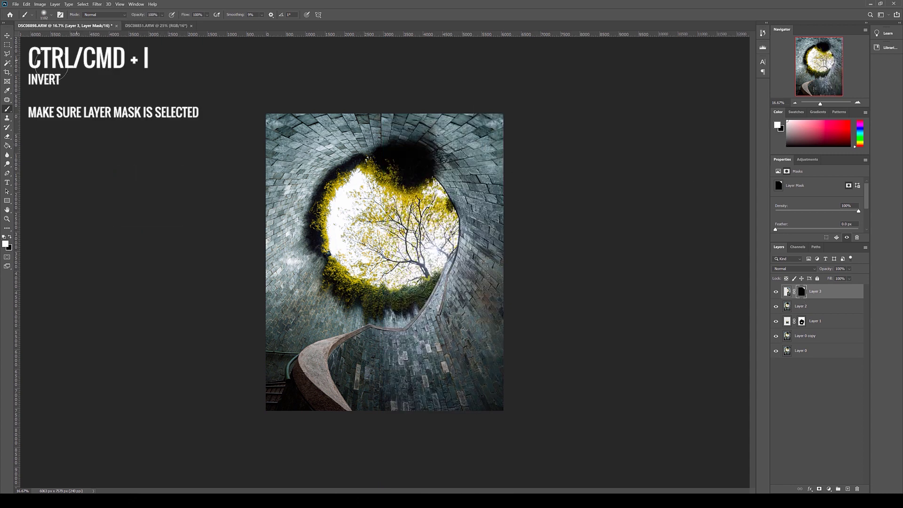
Distort the mirrored layer to about 4426 × 8244 px so it fits the right side
key(ctrl+t)
drag(452, 414, 428, 415)
drag(504, 114, 507, 107)
drag(484, 268, 528, 275)
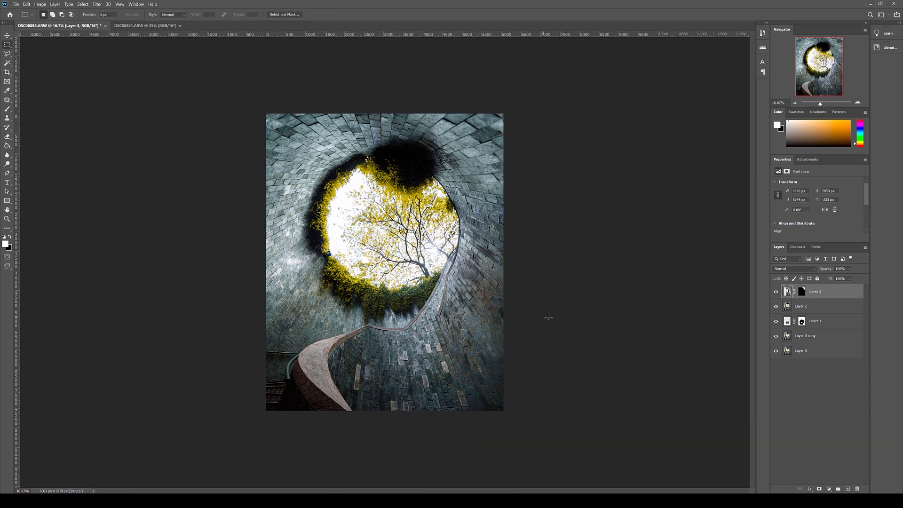
Clone wall texture over the lower-right edge of Layer 2
key(s)
key(alt+bracketleft)
key(ctrl+plus)
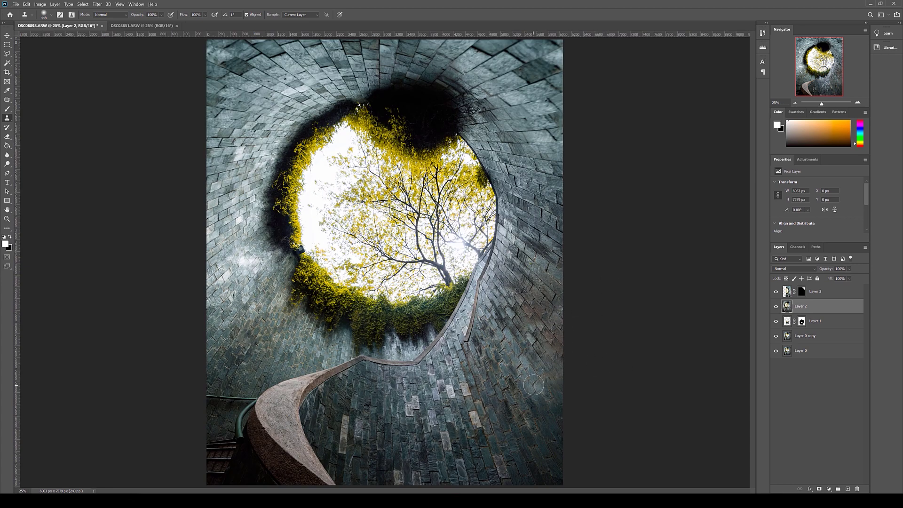
drag(533, 385, 594, 379)
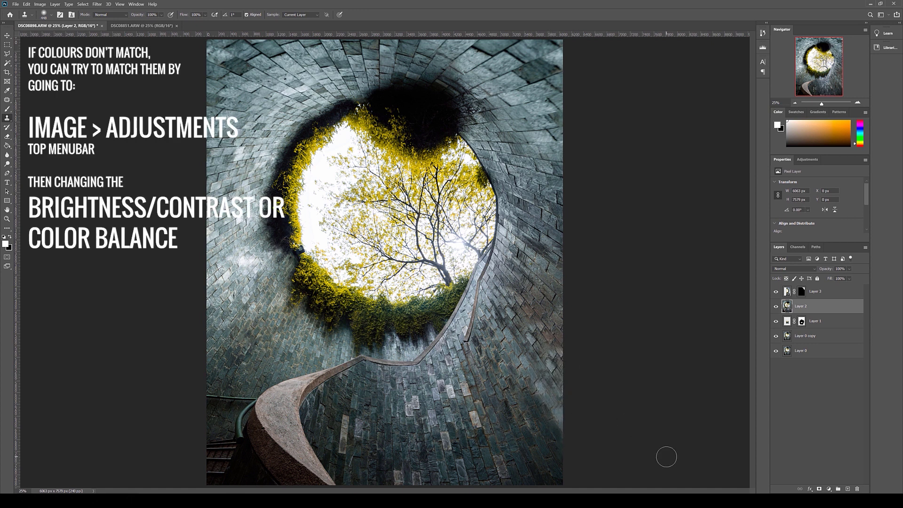
key(ctrl+minus)
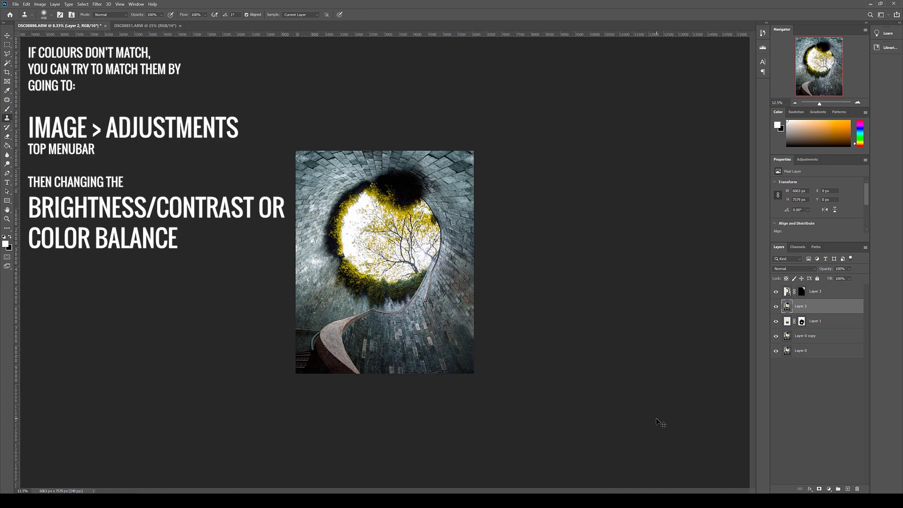
Copy a brick patch from DSC08851 into DSC08898 as masked Layer 4, with a black brush ready
key(ctrl+Tab)
key(l)
click(570, 366)
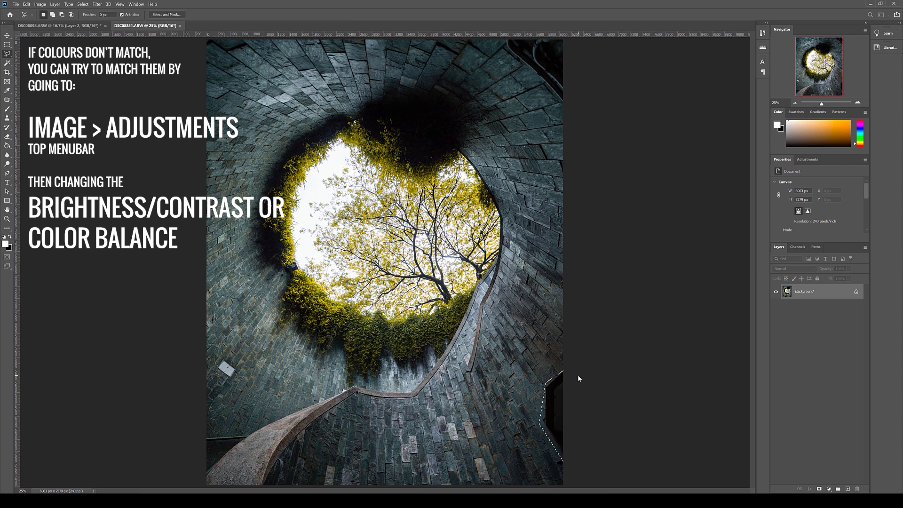
key(ctrl+c)
key(ctrl+minus)
key(ctrl+Tab)
key(ctrl+v)
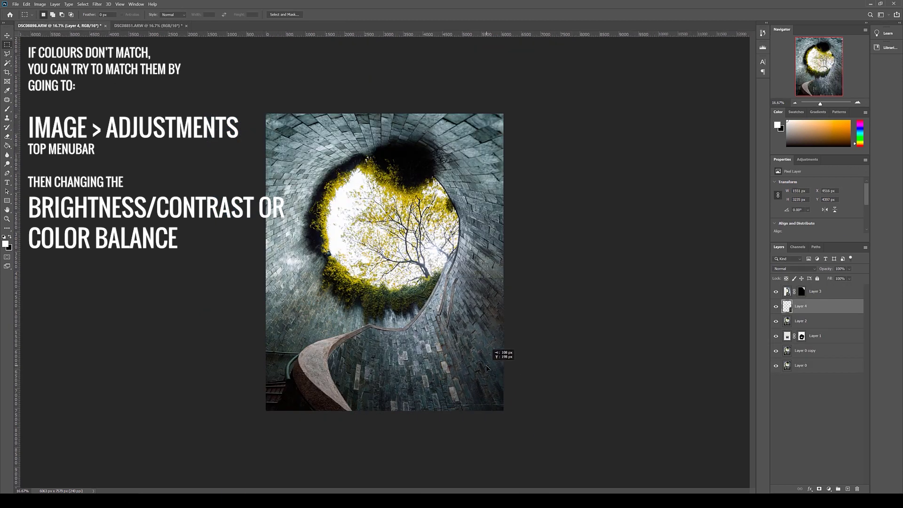
click(818, 489)
key(b)
key(x)
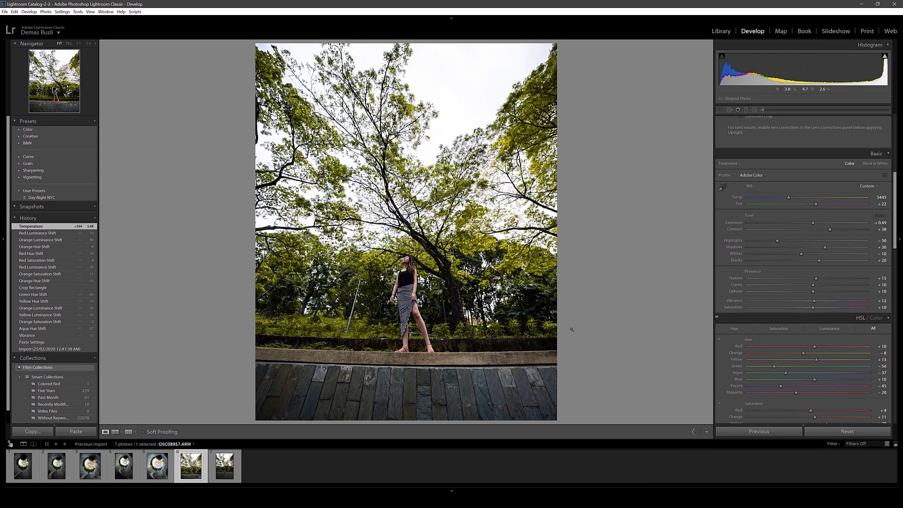
At 50% opacity, scale the woman's Layer 5 to about 40% onto the ledge, then restore 100%
key(ctrl+e)
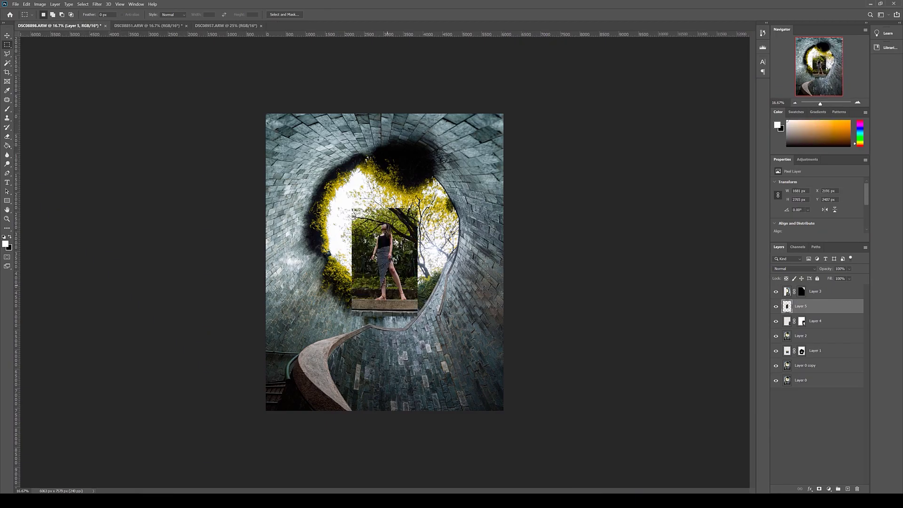
key(ctrl+plus)
key(ctrl+plus)
key(5)
key(ctrl+t)
right_click(389, 256)
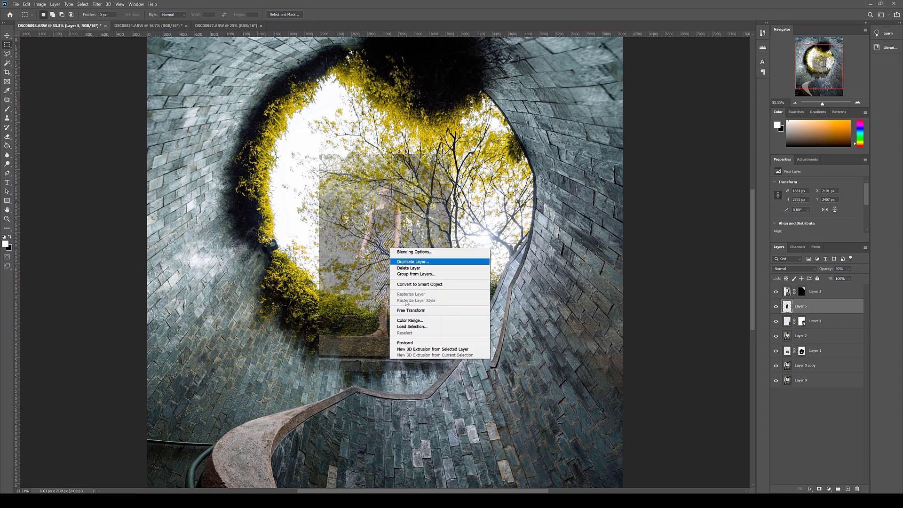
drag(452, 404, 422, 380)
drag(399, 331, 397, 361)
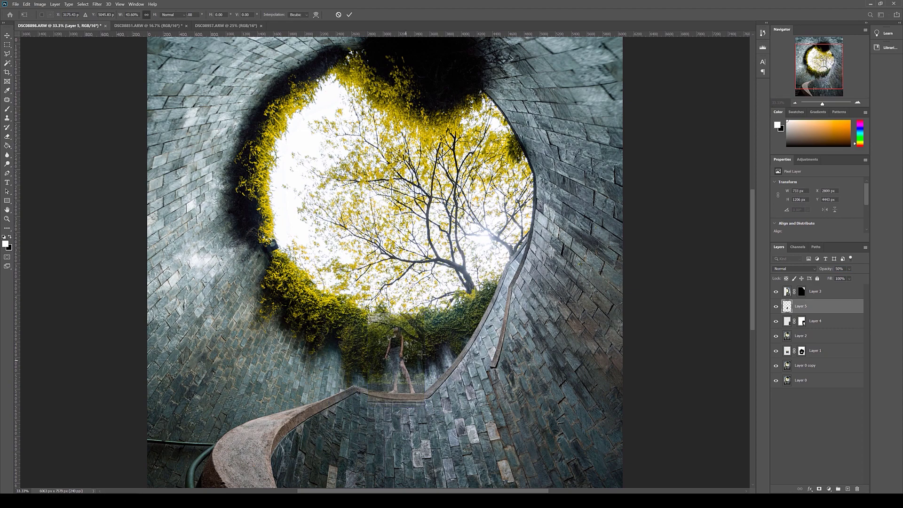
key(Return)
key(0)
key(m)
Toggle a lower layer to compare, then zoom in closely on the woman
key(ctrl+minus)
click(775, 336)
click(776, 336)
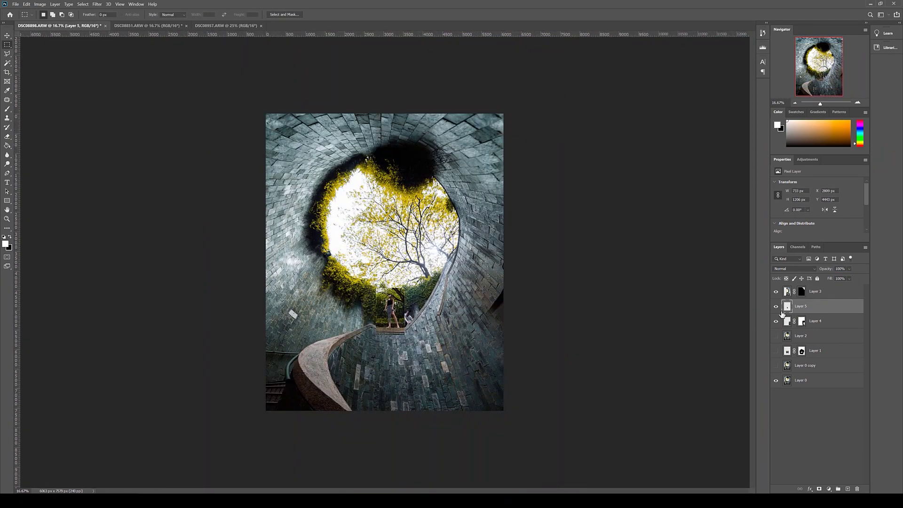
key(ctrl+1)
scroll(424, 389, down, 5)
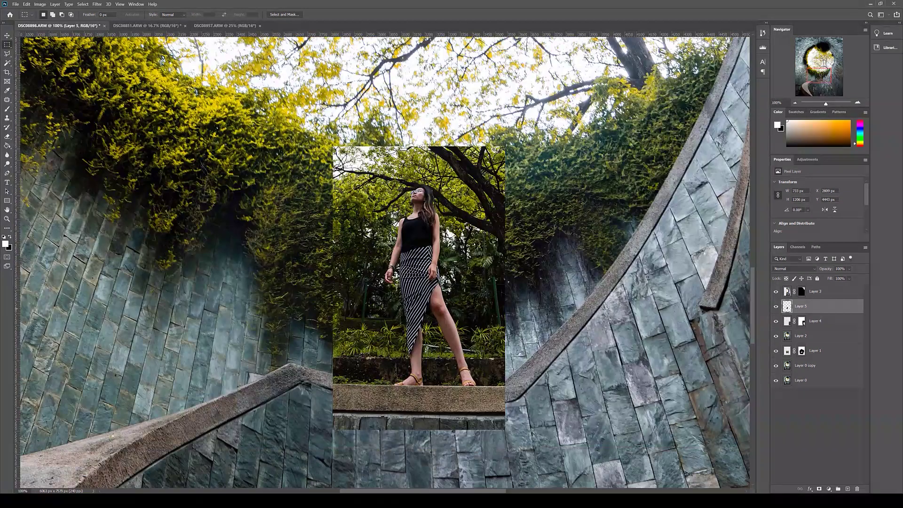
Trace the woman's silhouette with the Polygonal Lasso at 200% and mask Layer 5 to it
click(8, 63)
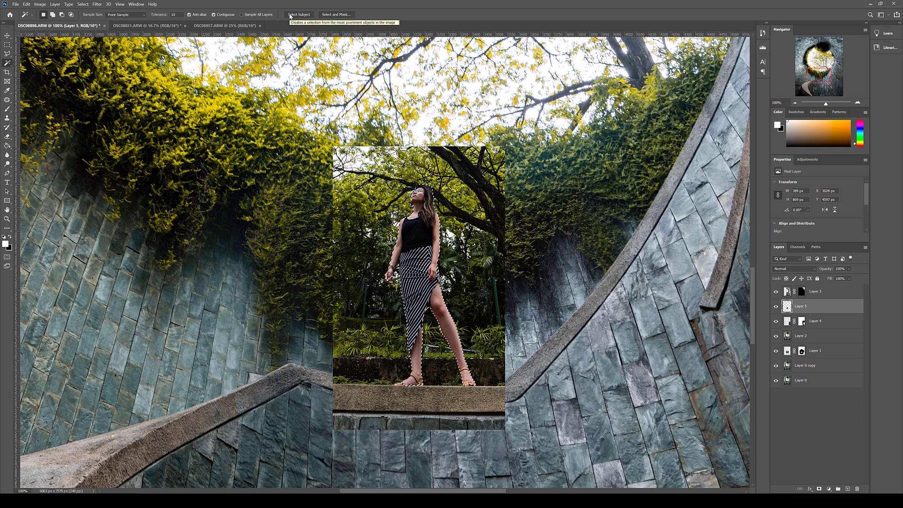
click(7, 54)
key(ctrl+plus)
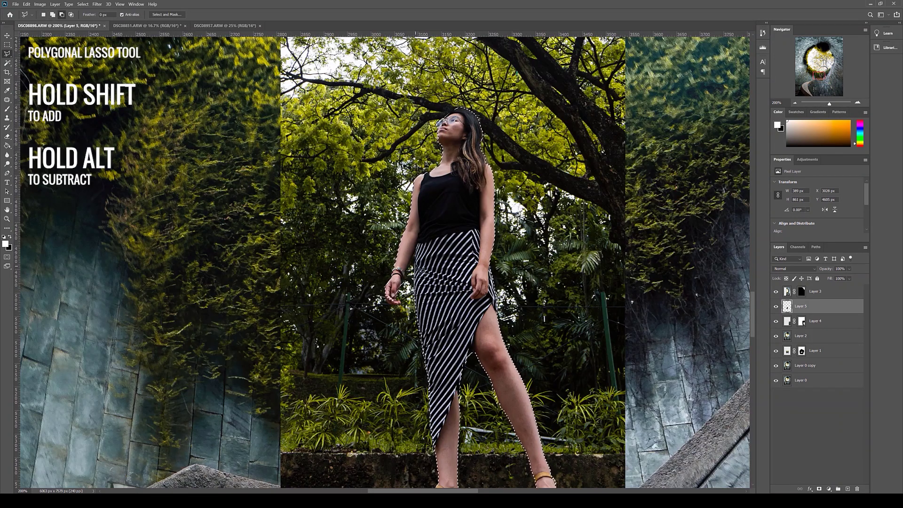
scroll(512, 432, up, 2)
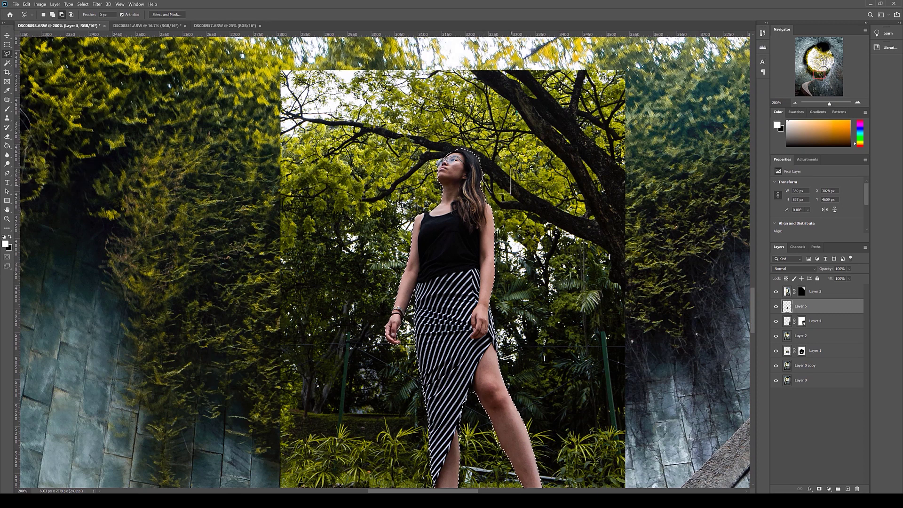
scroll(516, 171, down, 3)
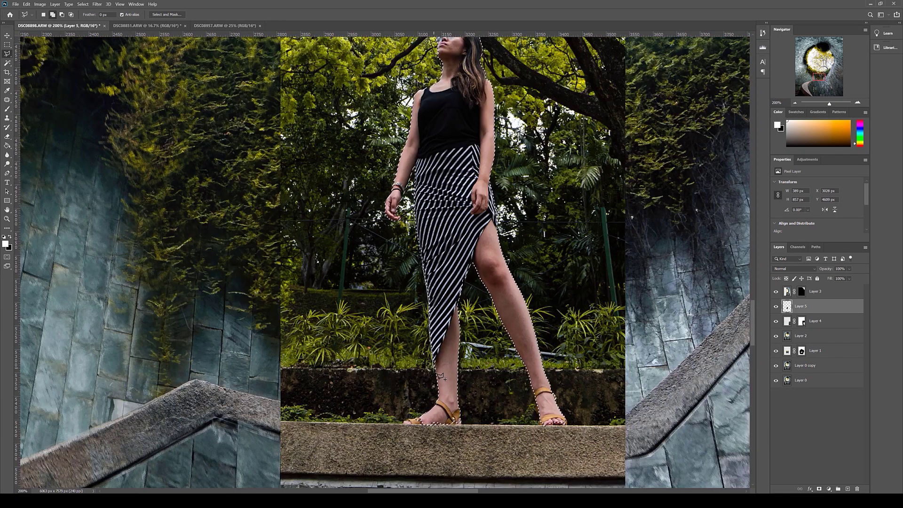
scroll(440, 376, down, 1)
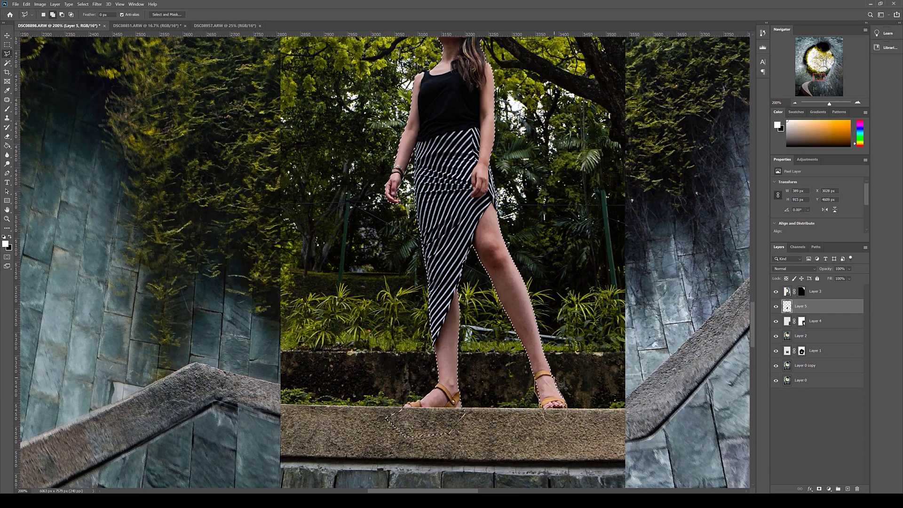
scroll(562, 386, up, 2)
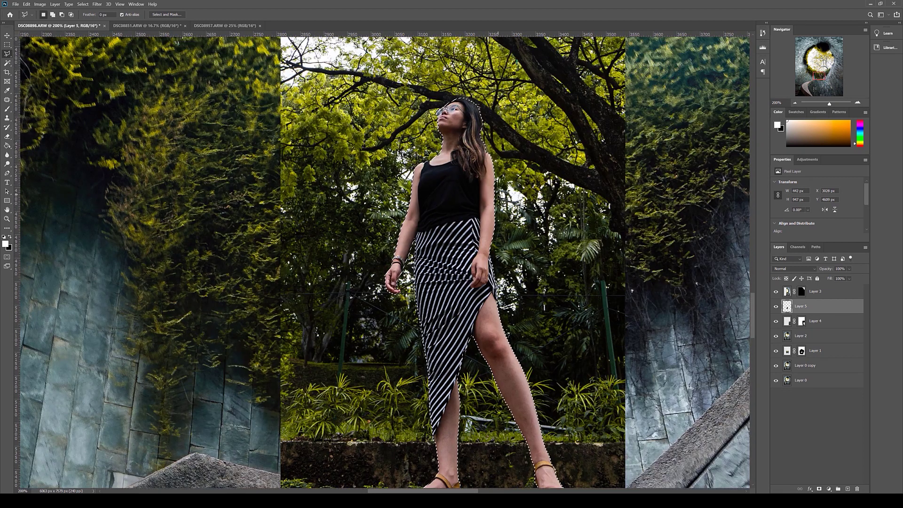
click(819, 489)
Zoom to the woman's feet and ready a black brush on Layer 5's mask
key(ctrl+minus)
key(m)
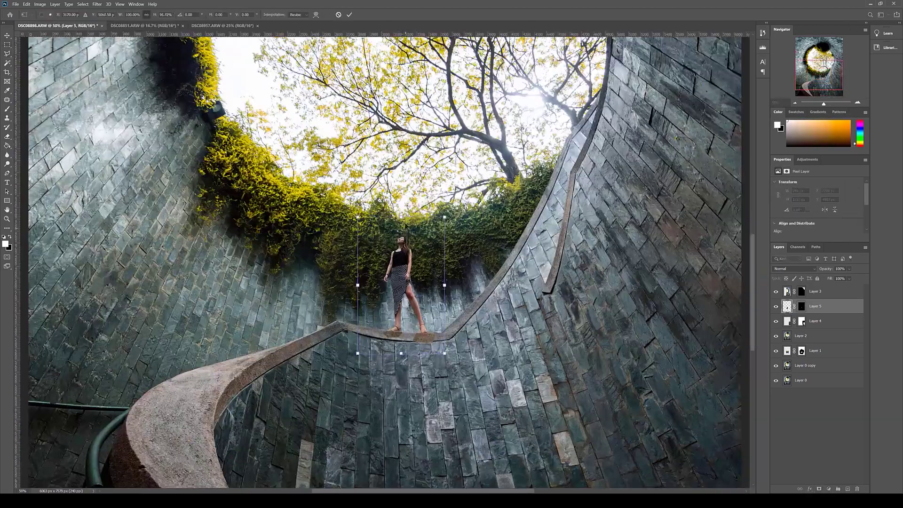
right_click(405, 261)
key(Escape)
key(ctrl+0)
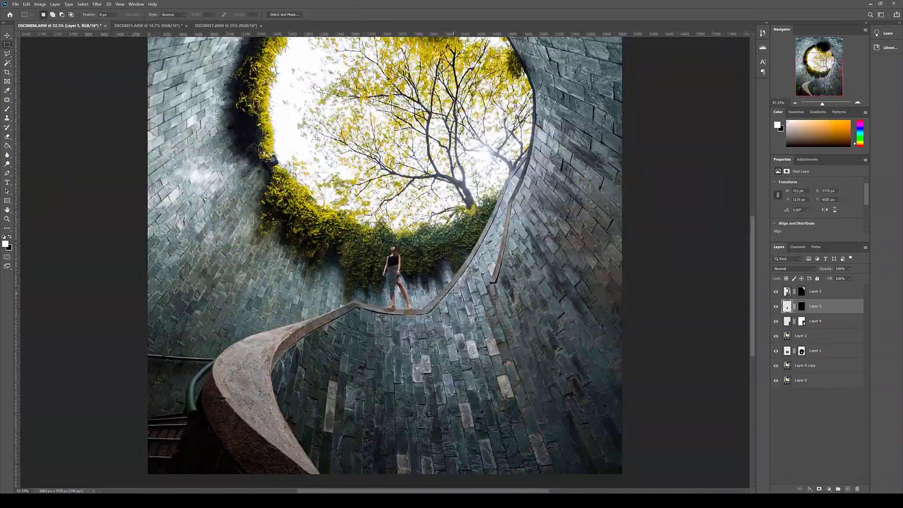
key(ctrl+1)
key(b)
key(x)
click(801, 306)
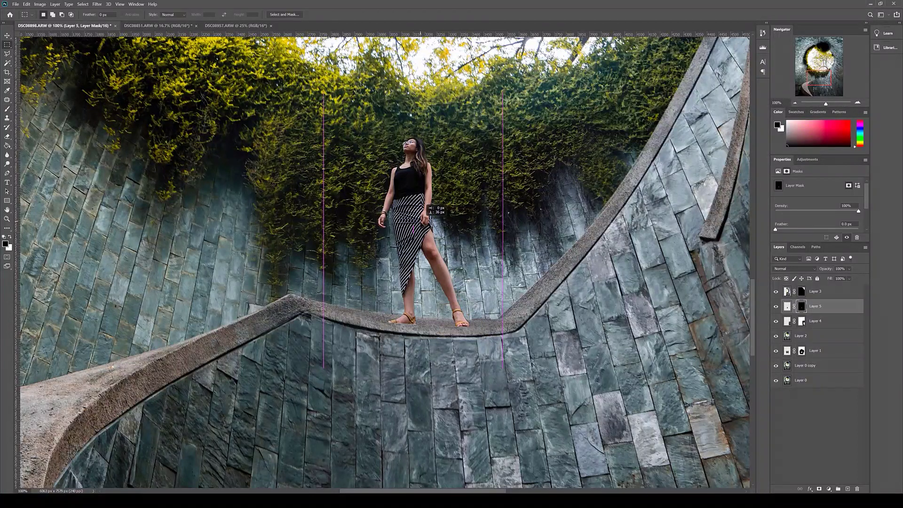
key(ctrl+d)
Lasso the ledge around her feet and copy it to a new Layer 6 overlapping them
key(l)
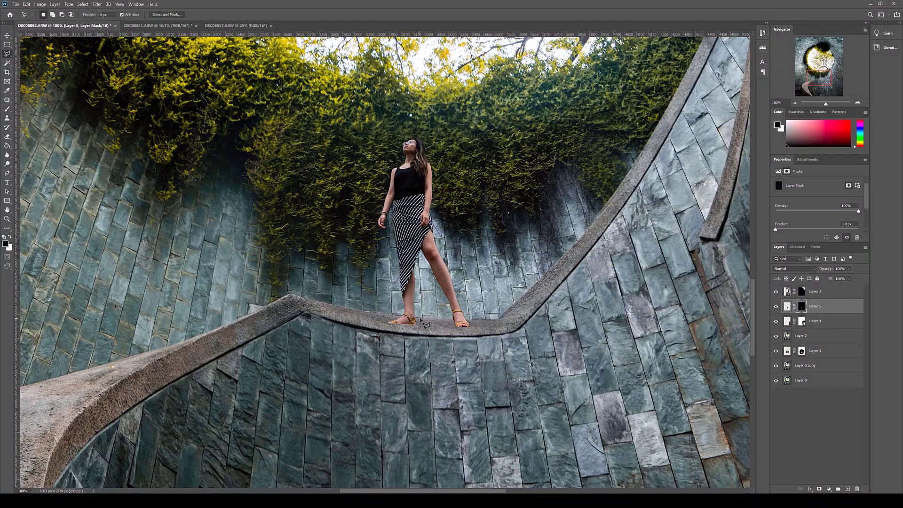
drag(510, 415, 316, 357)
right_click(470, 347)
click(494, 407)
drag(833, 306, 833, 293)
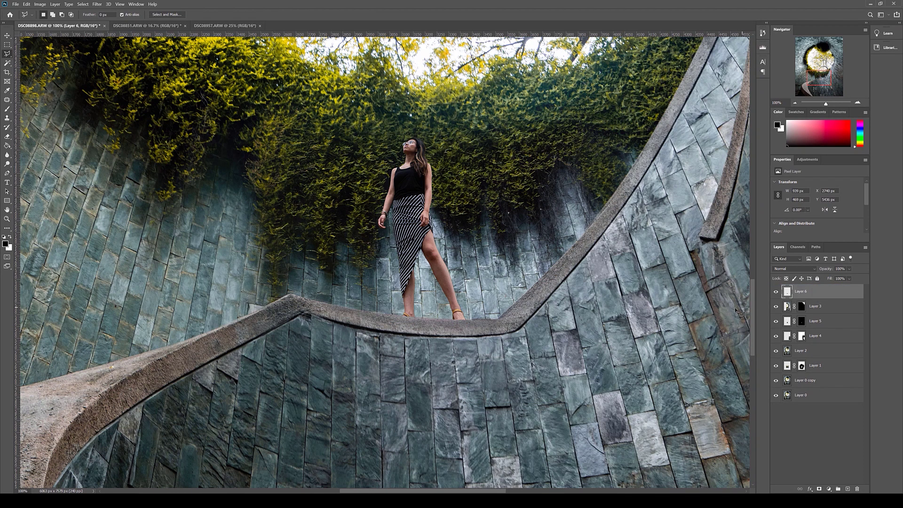
key(alt+bracketleft)
key(alt+bracketleft)
Duplicate the woman's layer as Layer 5 copy and zoom in on her
key(ctrl+0)
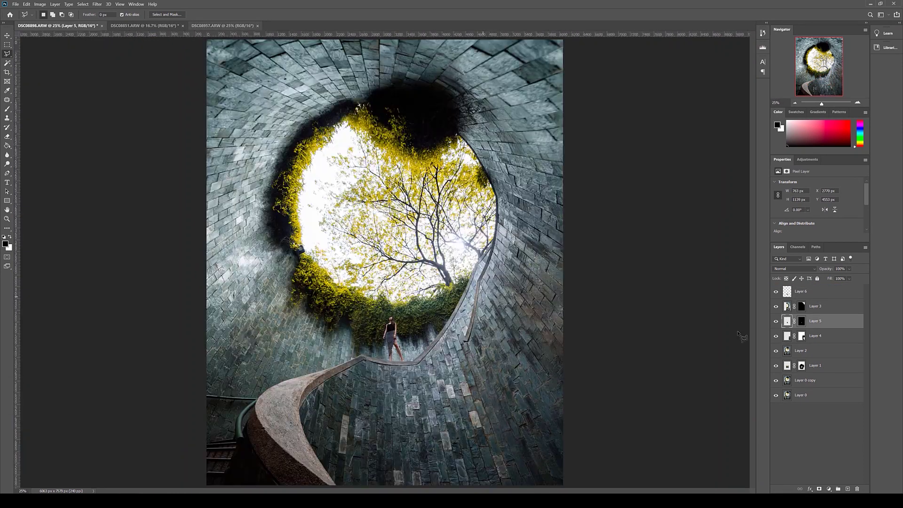
right_click(396, 329)
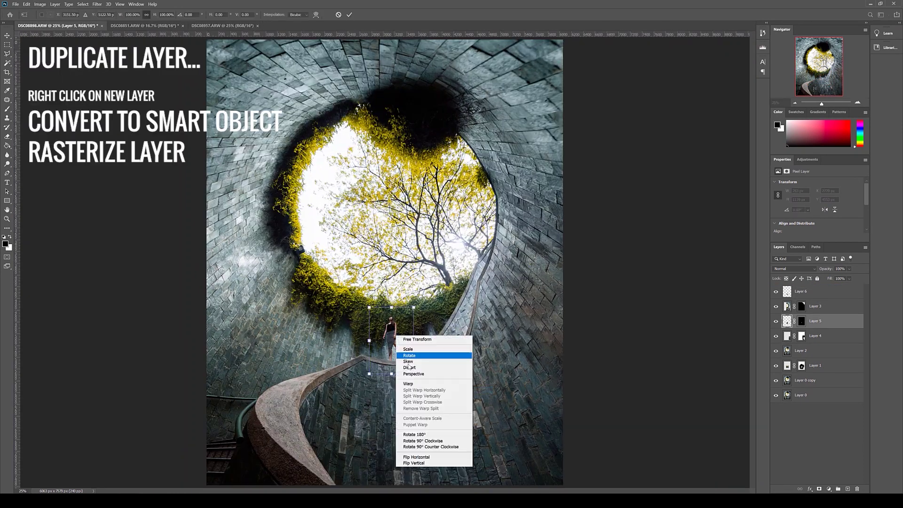
click(397, 345)
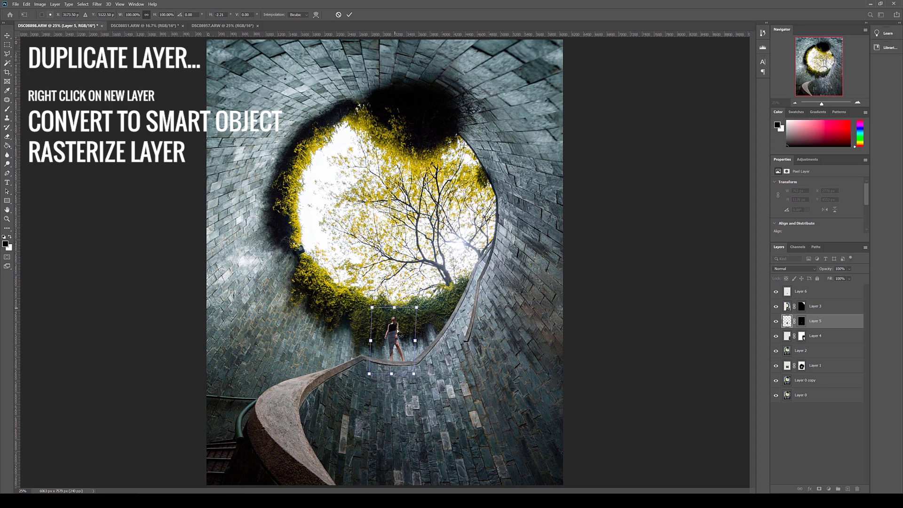
key(Return)
key(ctrl+j)
key(m)
key(ctrl+plus)
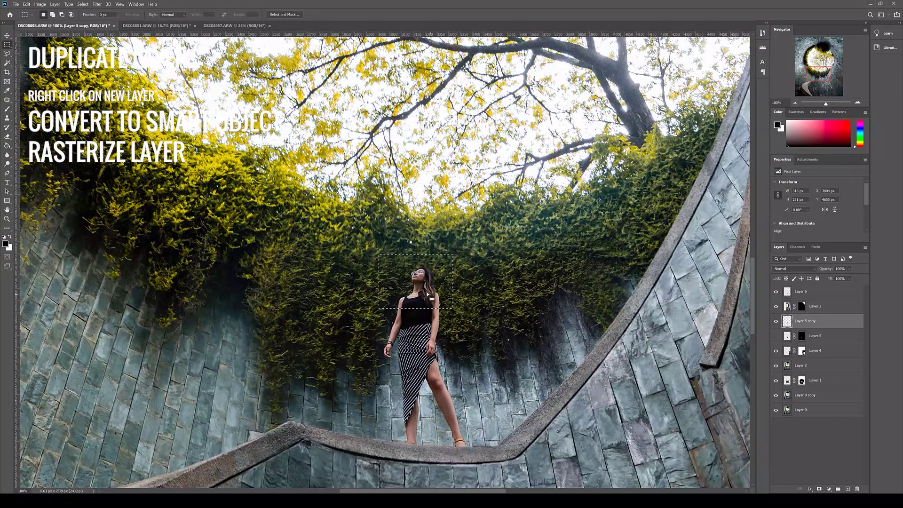
Resize the woman's upper body and stretch her legs using marquee selections and Free Transform
right_click(429, 296)
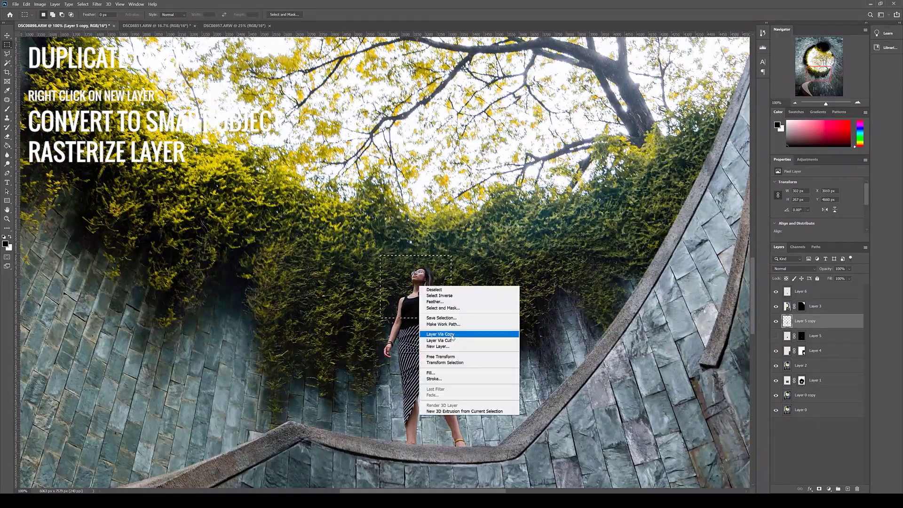
click(440, 333)
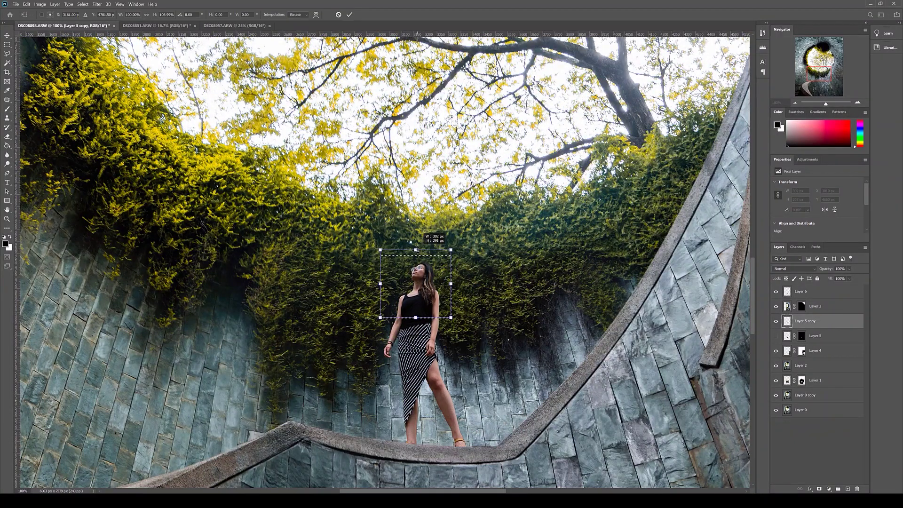
key(Return)
scroll(419, 256, down, 5)
scroll(441, 288, up, 5)
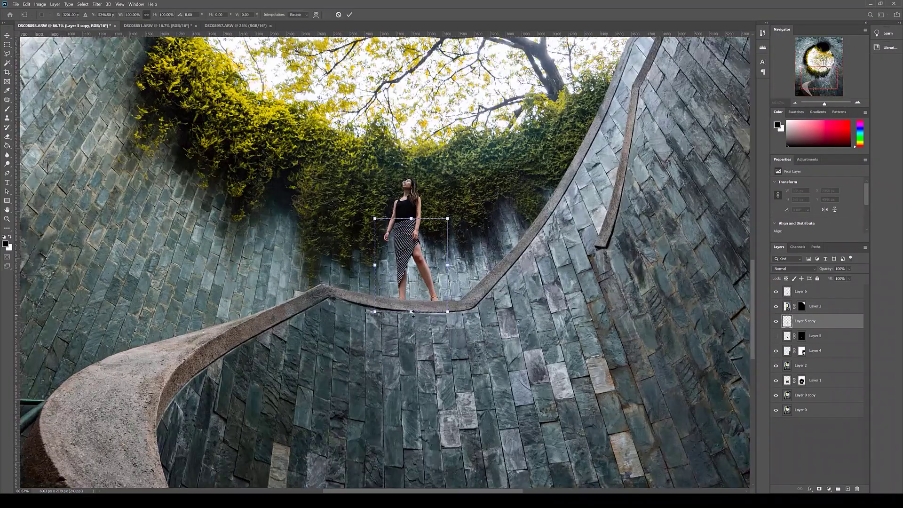
drag(374, 214, 447, 345)
right_click(425, 247)
key(Escape)
key(ctrl+d)
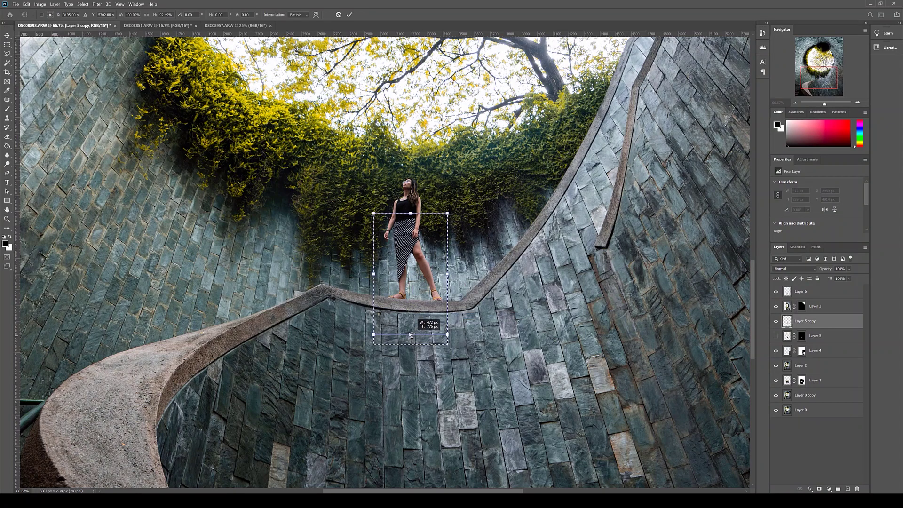
Nudge the woman up and transform the whole figure to refine her placement on the ledge
key(ctrl+Up)
key(ctrl+Up)
key(ctrl+Up)
key(ctrl+Up)
key(ctrl+Up)
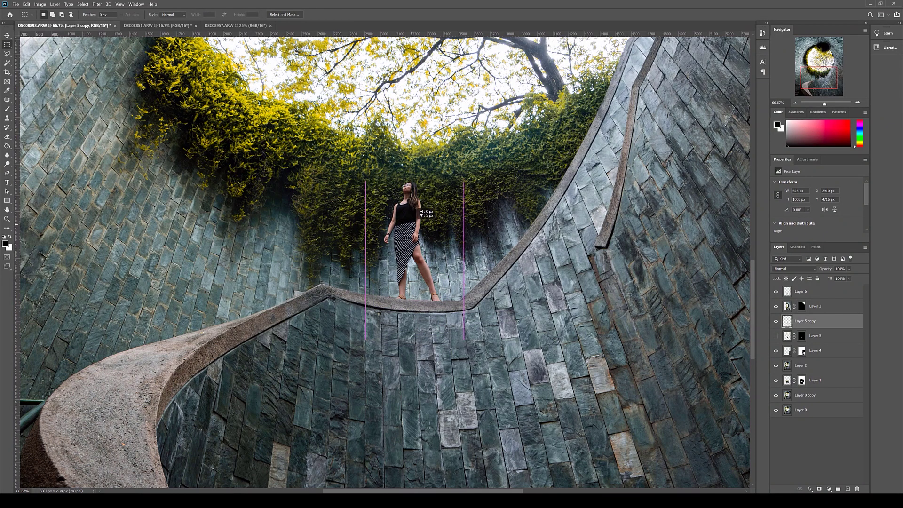
key(ctrl+0)
right_click(396, 327)
click(433, 363)
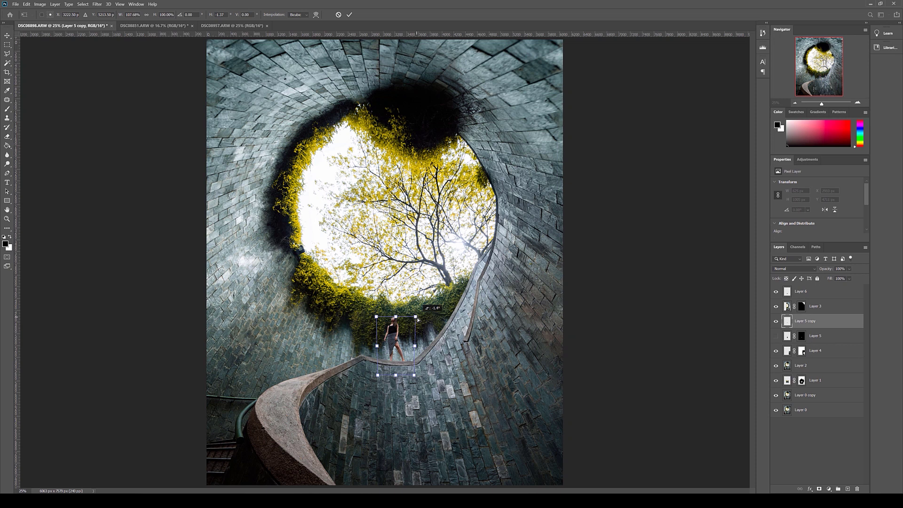
key(Return)
key(m)
drag(399, 322, 399, 323)
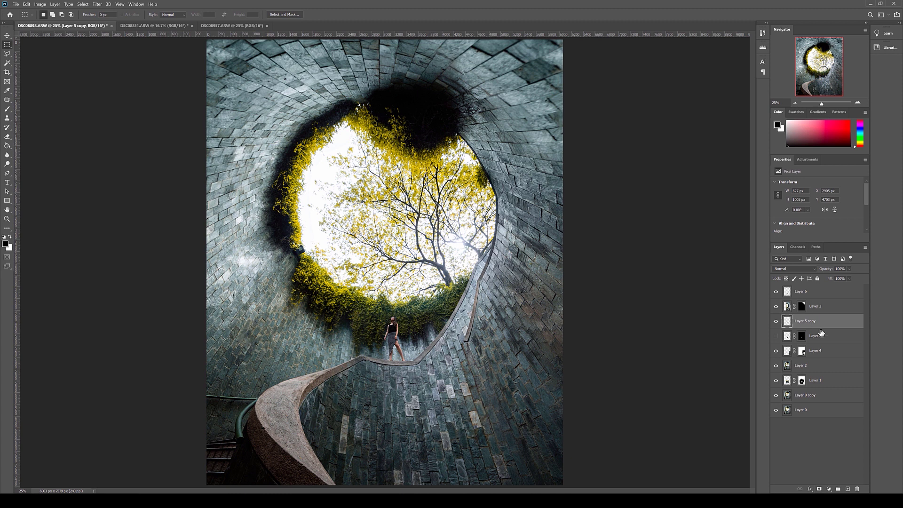
click(828, 489)
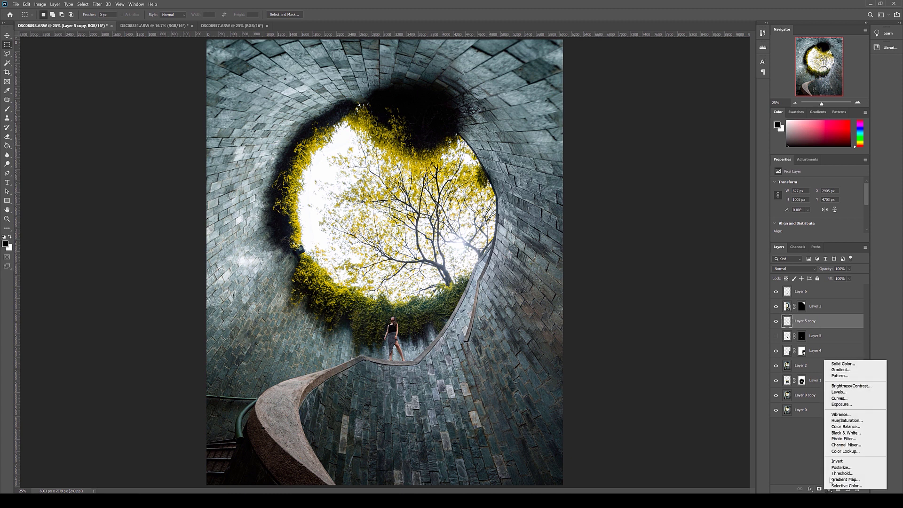
Add a Brightness/Contrast adjustment clipped to the woman's layer
click(847, 387)
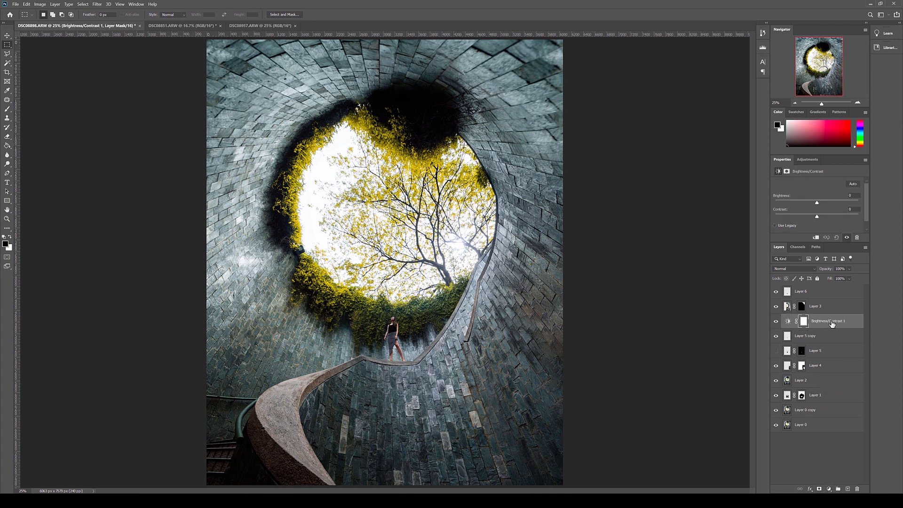
right_click(832, 324)
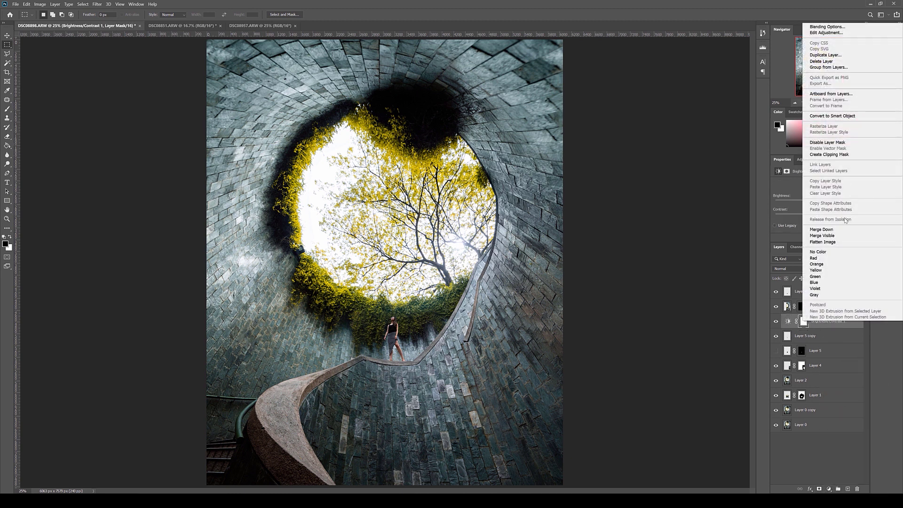
click(847, 159)
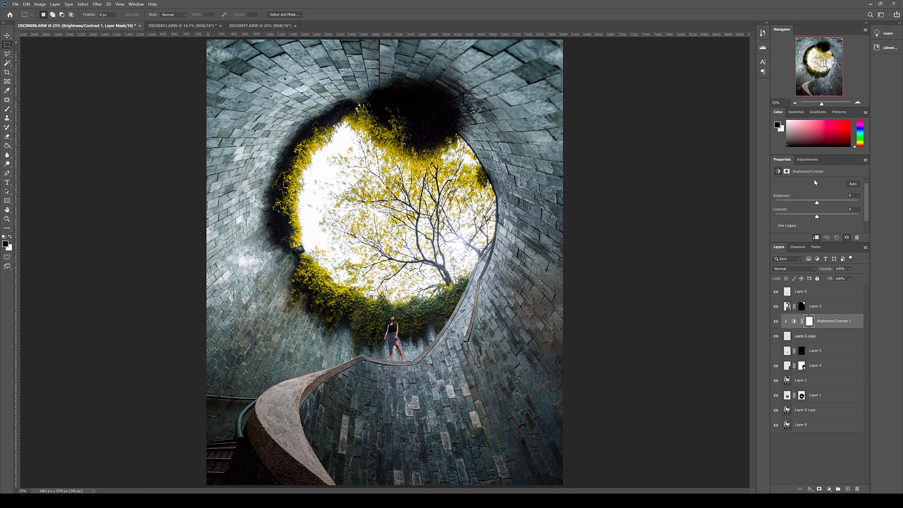
Add a Color Balance adjustment layer clipped to the woman's layer
click(829, 488)
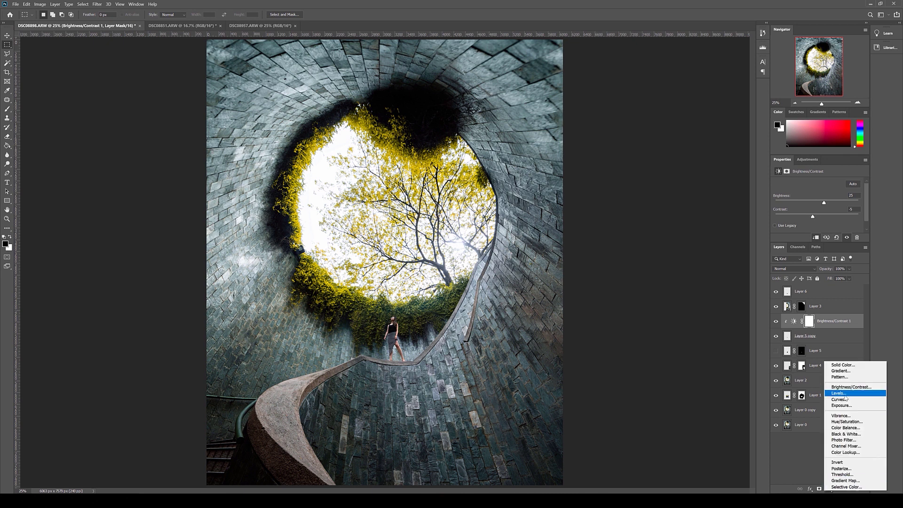
click(849, 414)
right_click(832, 321)
click(844, 157)
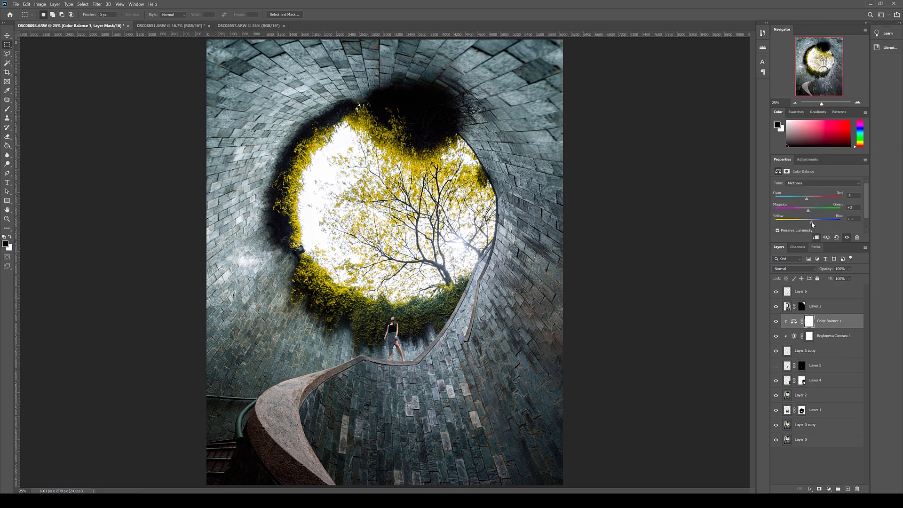
Add a Vibrance adjustment clipped to Layer 5 copy with Vibrance +90 and lower saturation
click(804, 350)
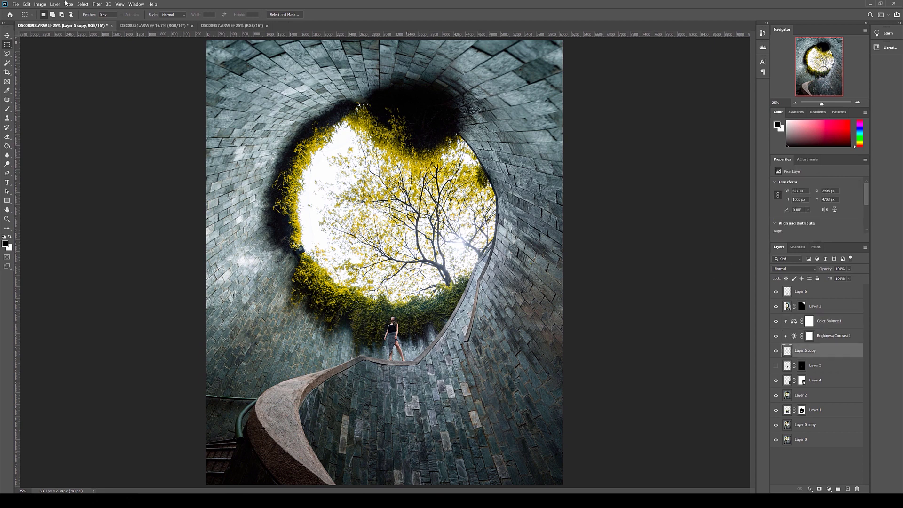
click(40, 4)
click(829, 488)
click(850, 402)
drag(817, 189, 855, 190)
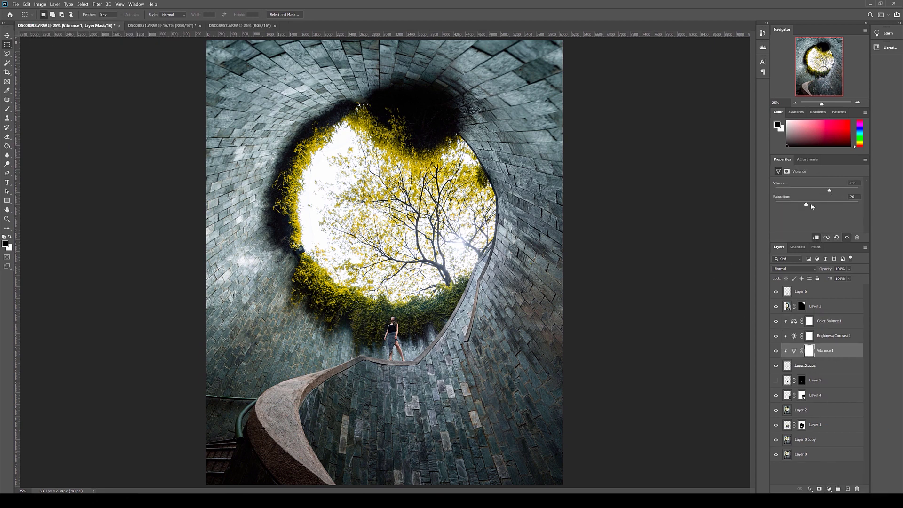
key(alt+bracketleft)
Stretch the woman slightly taller with Free Transform and apply it
key(ctrl+t)
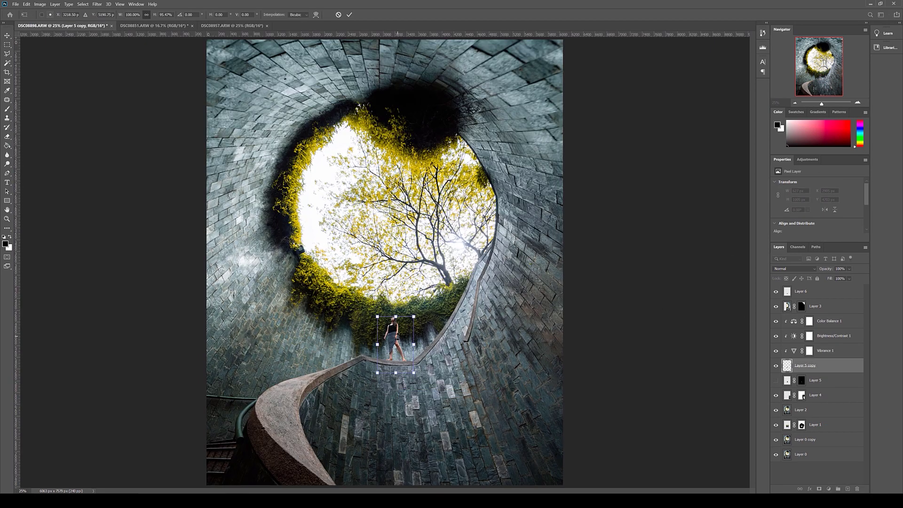
key(ctrl+plus)
key(ctrl+plus)
key(ctrl+plus)
drag(413, 238, 414, 234)
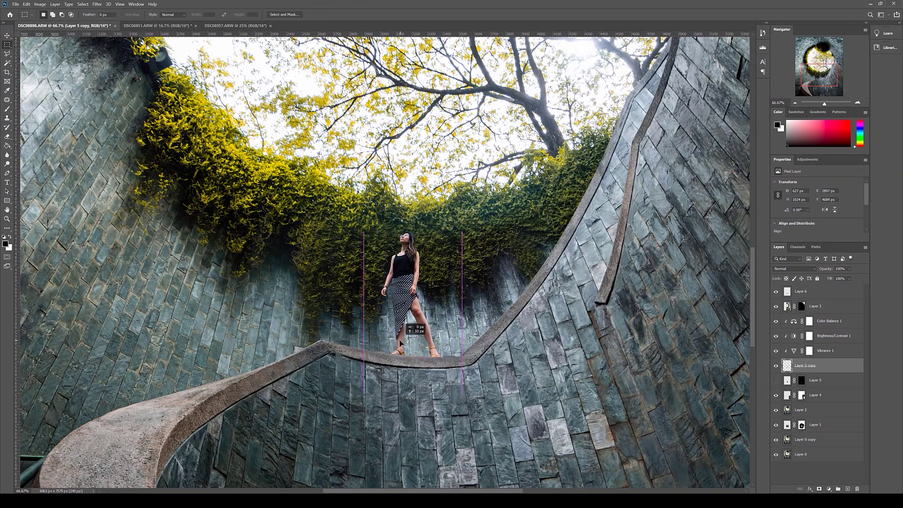
key(Return)
Stamp all visible layers into a new layer and save the composite back to Lightroom
key(m)
key(ctrl+minus)
key(ctrl+minus)
key(ctrl+minus)
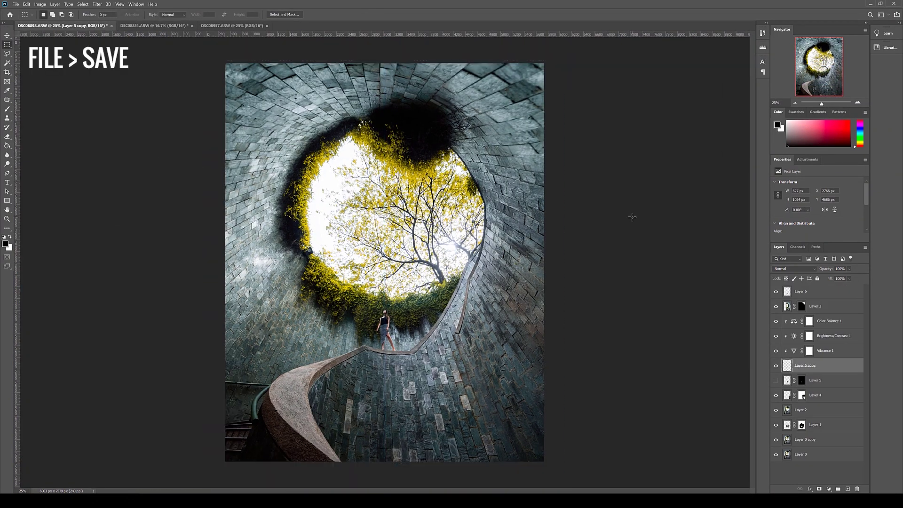
key(ctrl+plus)
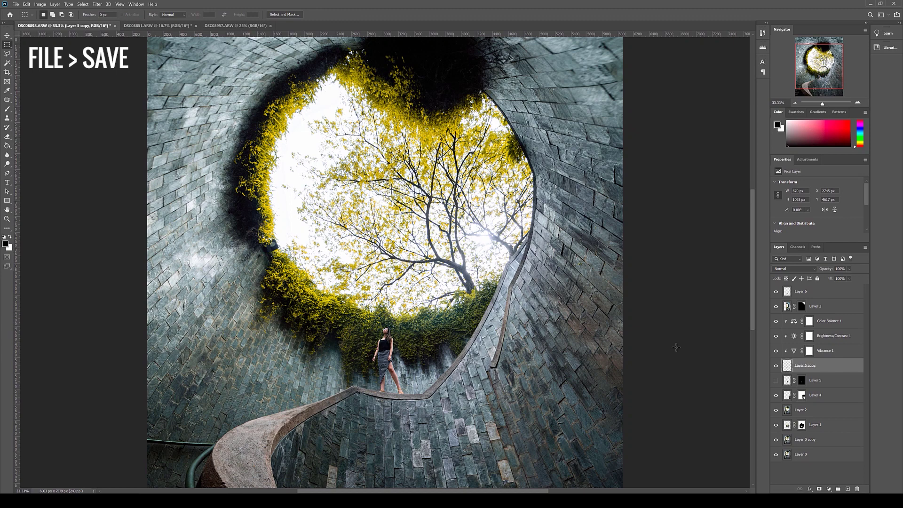
key(alt+bracketleft)
key(alt+bracketleft)
key(alt+bracketleft)
key(l)
key(alt+period)
key(alt+bracketleft)
key(alt+bracketleft)
key(alt+bracketleft)
key(alt+bracketleft)
key(alt+bracketleft)
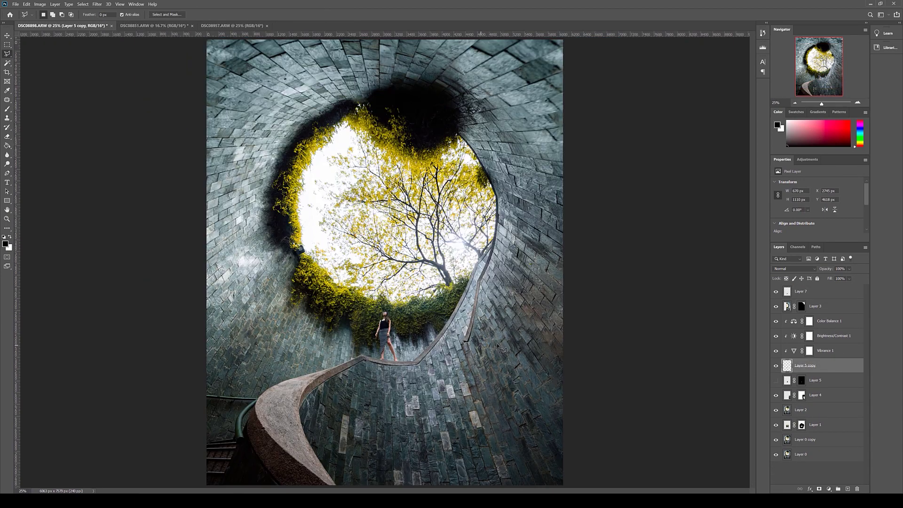
key(ctrl+w)
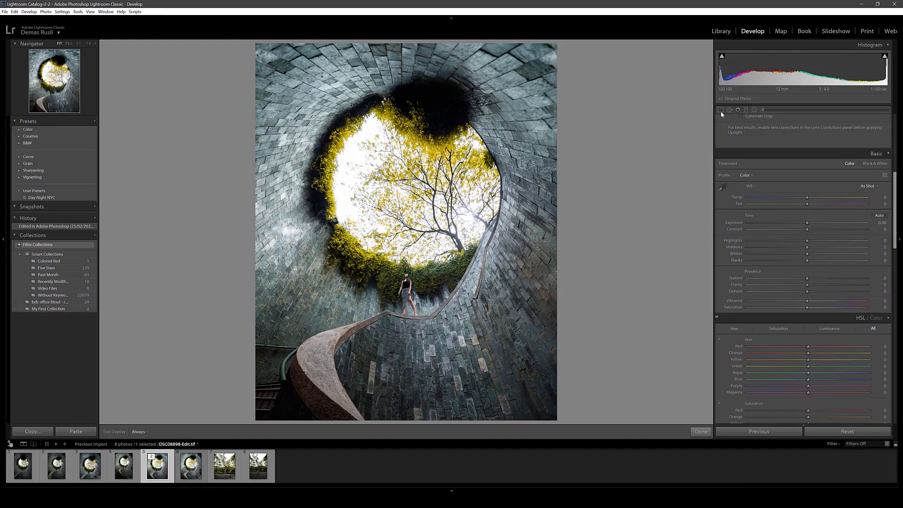
Tighten the crop of the composite slightly and commit it
click(720, 111)
drag(407, 420, 406, 413)
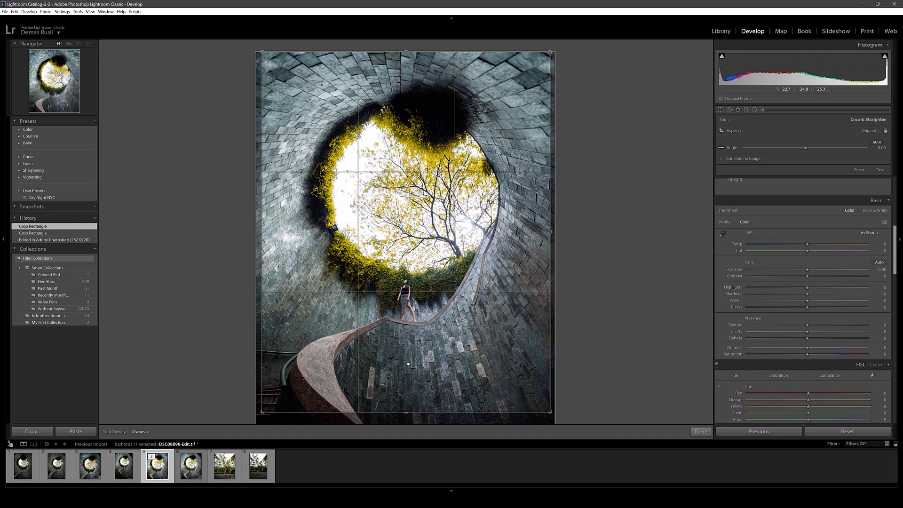
key(Return)
Raise exposure and contrast, lower highlights, lift shadows, add clarity, dehaze, vibrance and saturation +6, cool white balance
drag(807, 223, 802, 230)
drag(821, 240, 803, 260)
scroll(804, 256, down, 2)
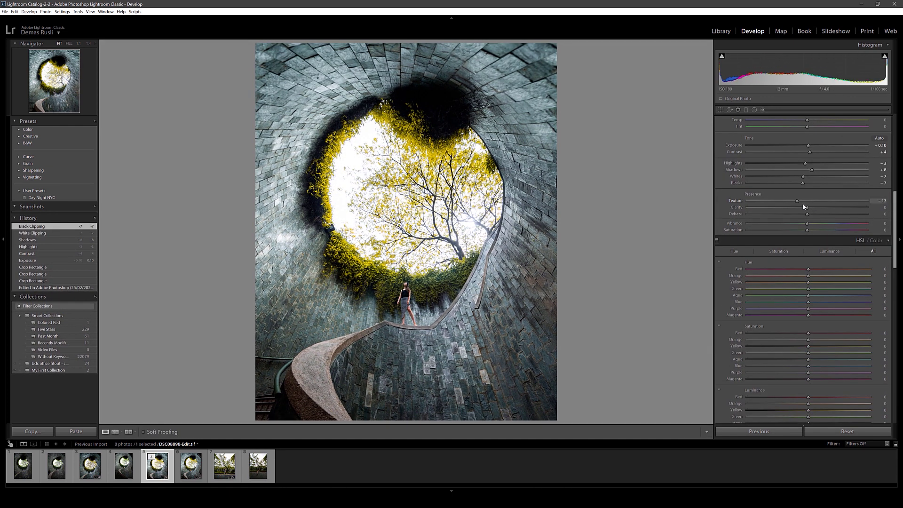
drag(807, 201, 810, 213)
drag(807, 223, 795, 233)
click(810, 229)
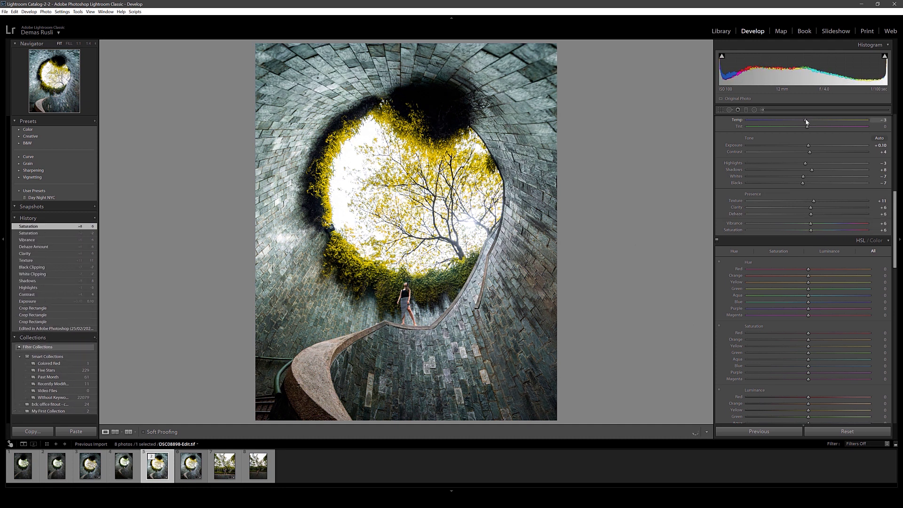
drag(807, 120, 806, 120)
Adjust HSL hue and saturation: boost yellow saturation, reduce green, aqua and magenta, shift red hue
drag(827, 222, 813, 223)
scroll(799, 235, down, 3)
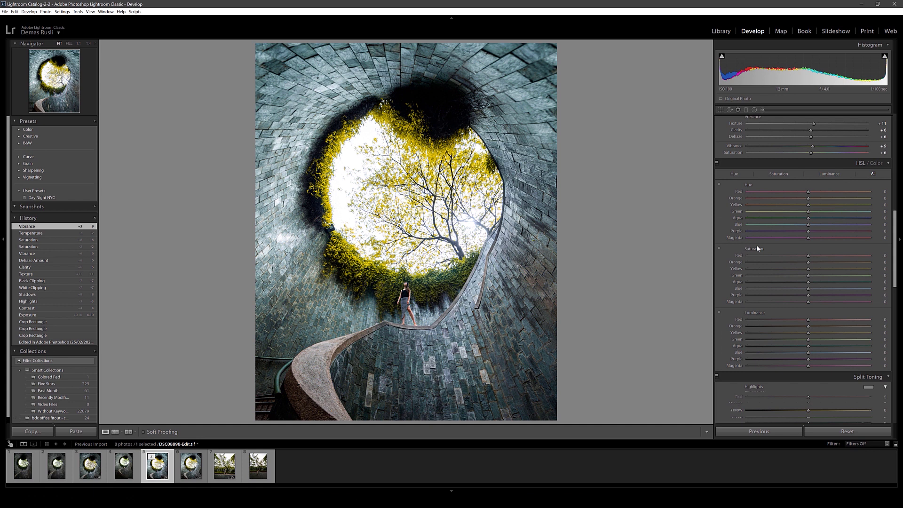
drag(809, 255, 837, 269)
drag(809, 275, 811, 295)
drag(808, 301, 793, 301)
drag(808, 192, 817, 217)
mouse_move(808, 225)
mouse_down()
mouse_move(791, 224)
mouse_move(801, 225)
mouse_up()
drag(808, 231, 800, 231)
Brighten oranges, greens, aquas, blues and purples in HSL luminance, lowering orange saturation
scroll(806, 238, down, 3)
drag(808, 237, 819, 249)
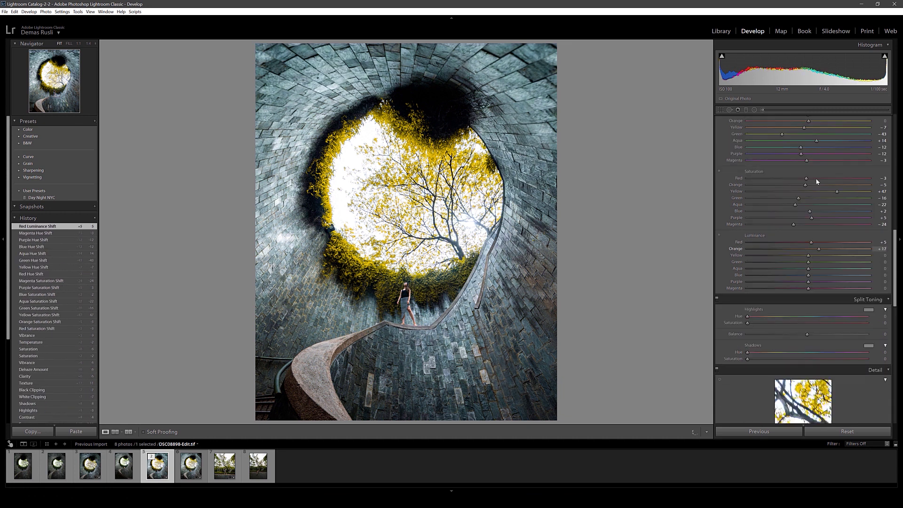
drag(805, 185, 802, 185)
drag(808, 261, 834, 275)
drag(809, 281, 818, 281)
Lift magenta luminance to +4 and add a round, fully feathered darkening post-crop vignette
drag(808, 288, 811, 290)
scroll(773, 300, down, 5)
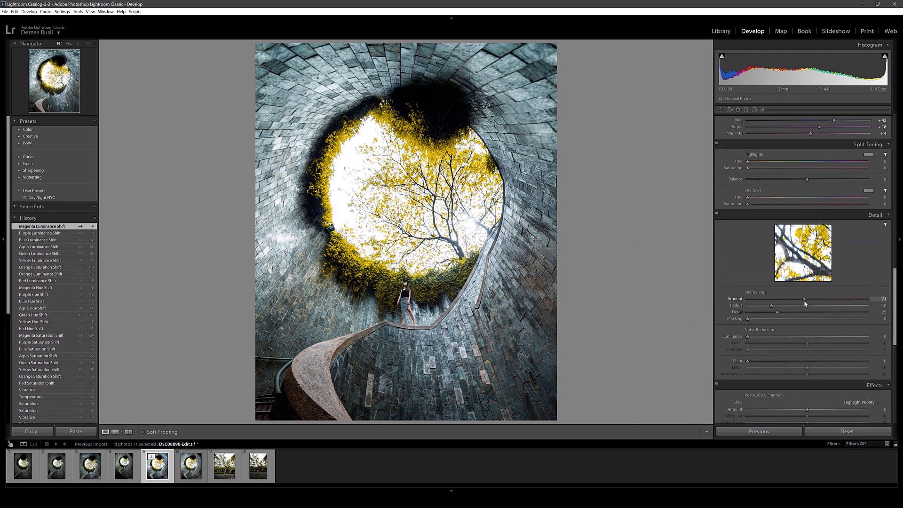
scroll(774, 309, down, 5)
drag(807, 255, 867, 268)
drag(807, 274, 867, 274)
drag(733, 261, 794, 261)
key(backslash)
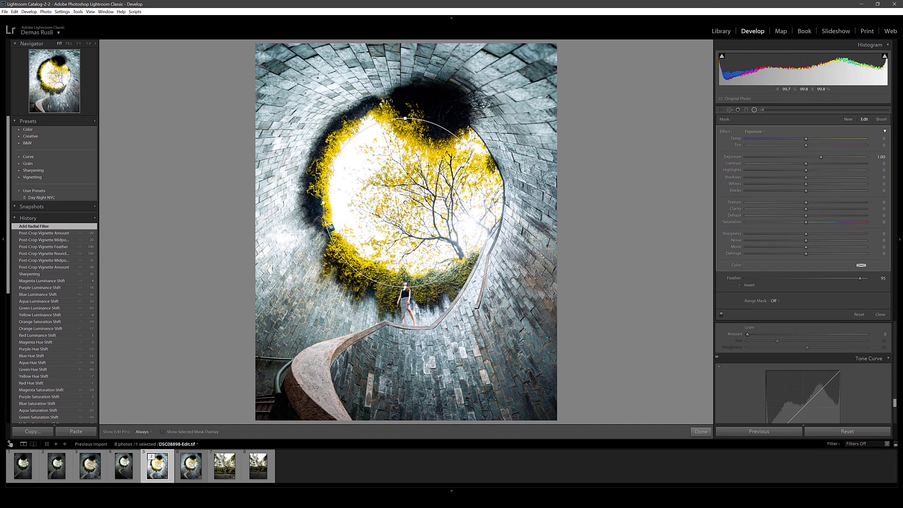
Add a radial filter over the skylight that brightens, adds texture and dehaze, boosts saturation and warms it
drag(805, 163, 817, 163)
drag(805, 169, 795, 169)
drag(806, 156, 802, 184)
drag(805, 190, 793, 191)
mouse_move(805, 202)
mouse_down()
mouse_move(820, 201)
mouse_move(803, 209)
mouse_move(815, 215)
mouse_up()
drag(805, 221, 832, 221)
drag(806, 138, 768, 147)
click(701, 431)
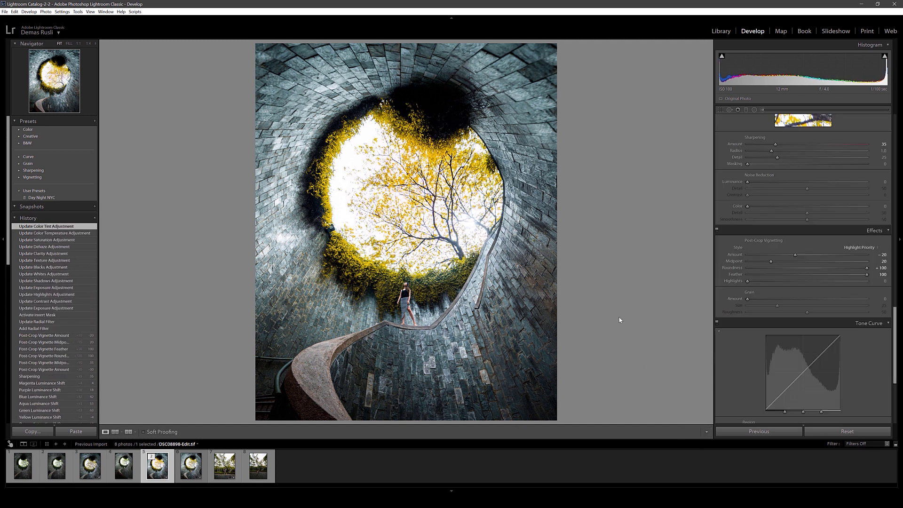
key(backslash)
key(backslash)
key(ctrl+alt+shift+e)
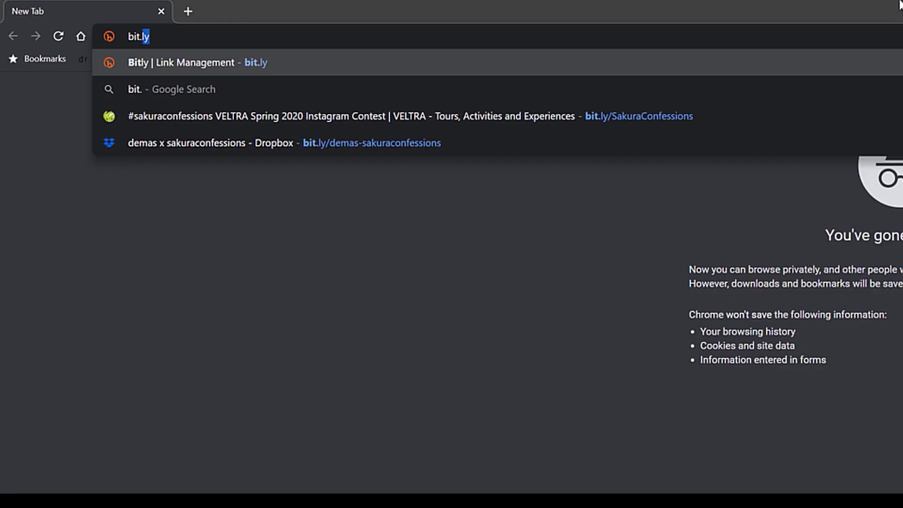
Enter bit.ly/stayhomeffa20 in the private Chrome window's address bar
text(/stayhomeff)
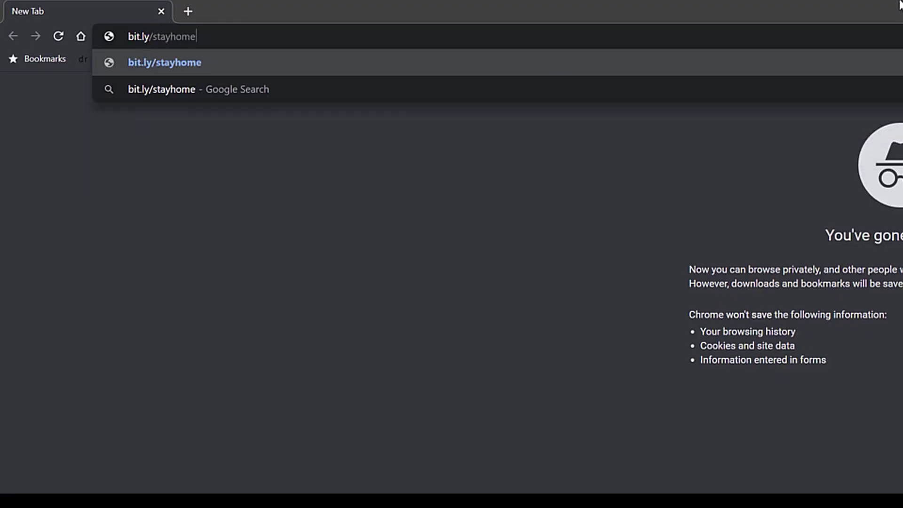
text(a20)
Load the #STAYHOMEFFA20 contest page at demasrusli.com/stayhomeffa20
key(Return)
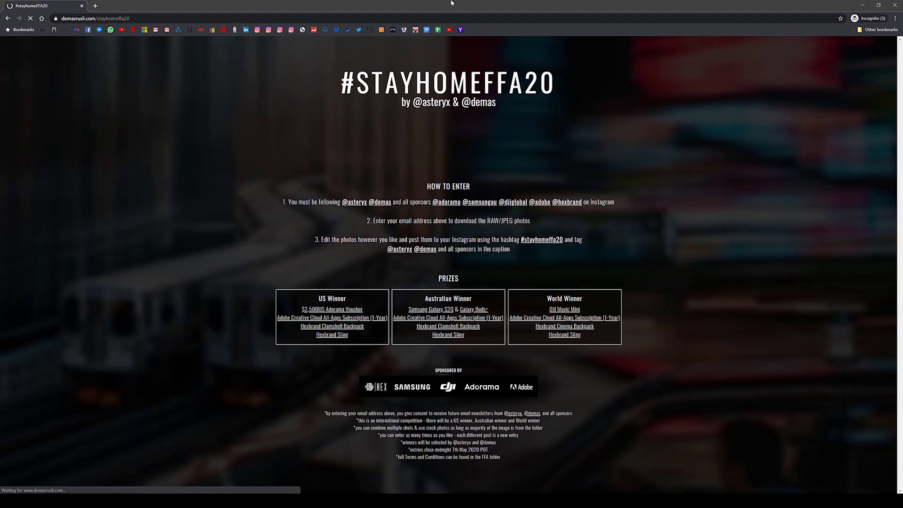